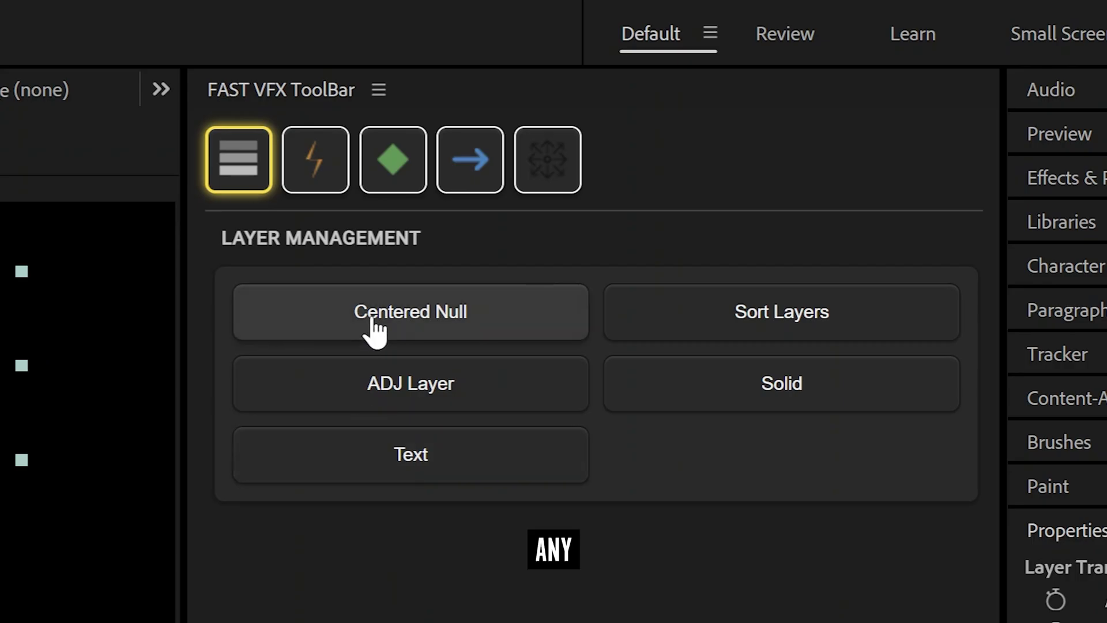
Add a centered null, an adjustment layer, a text layer and a solid from the FAST VFX ToolBar.
click(375, 326)
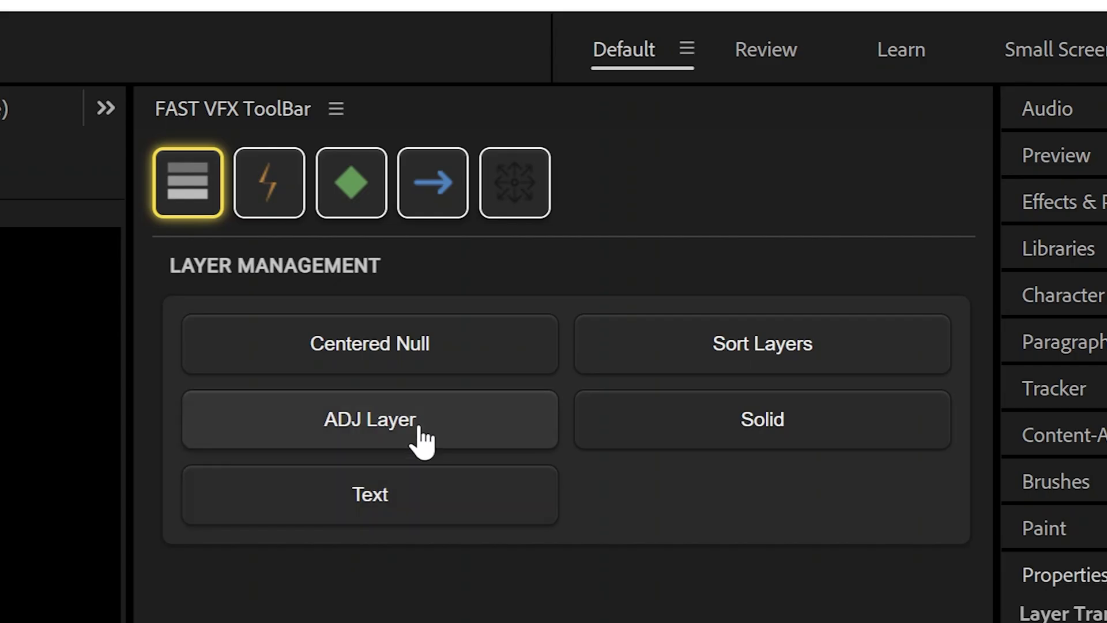
click(422, 441)
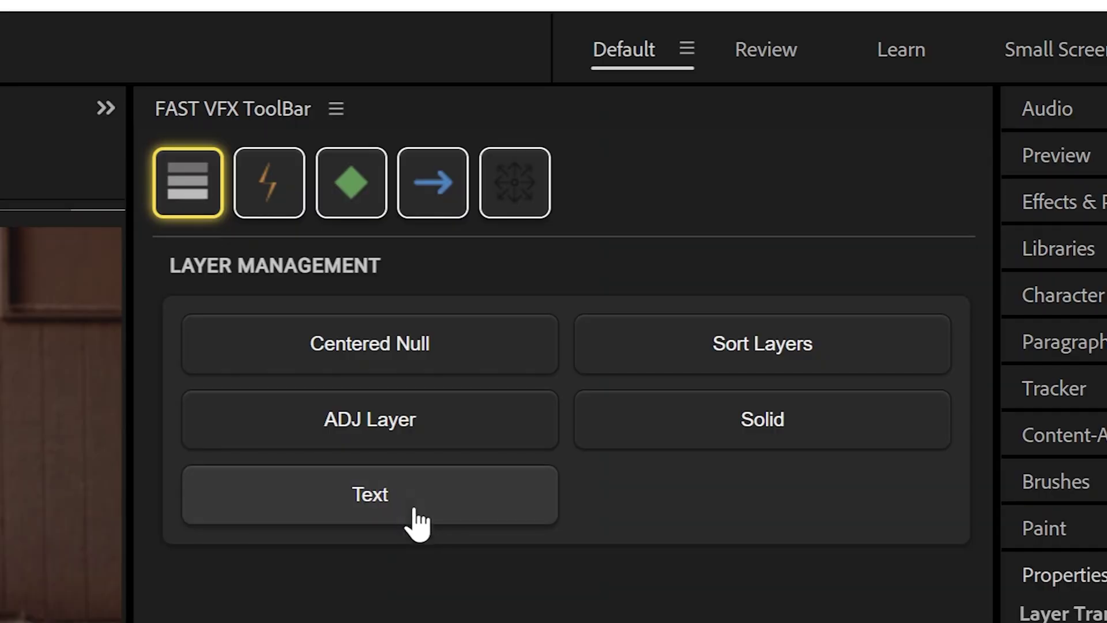
click(415, 521)
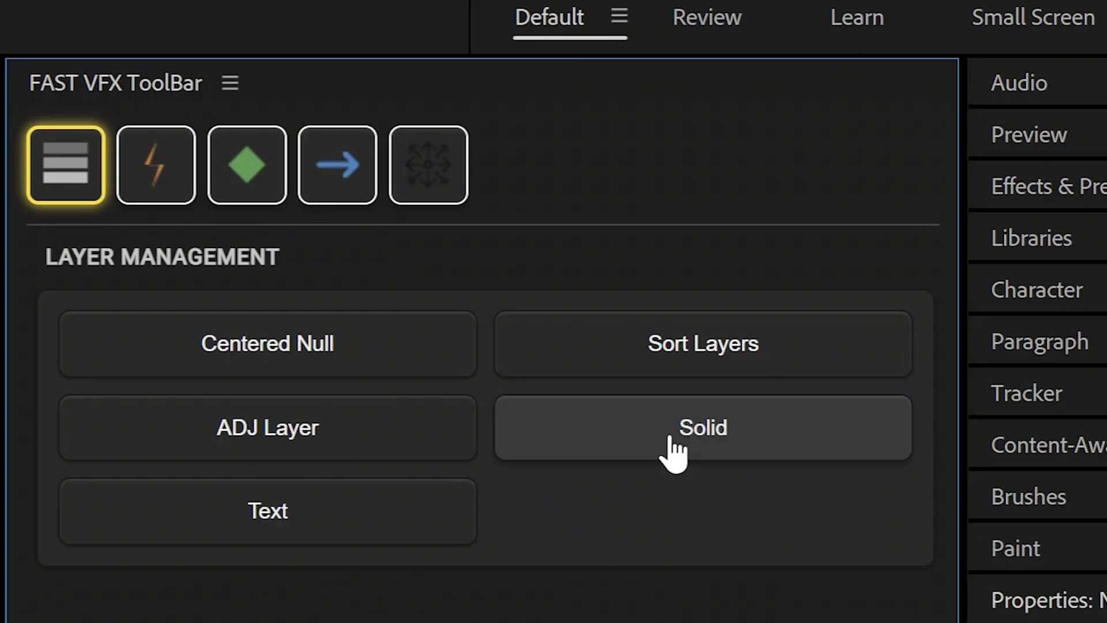
click(674, 452)
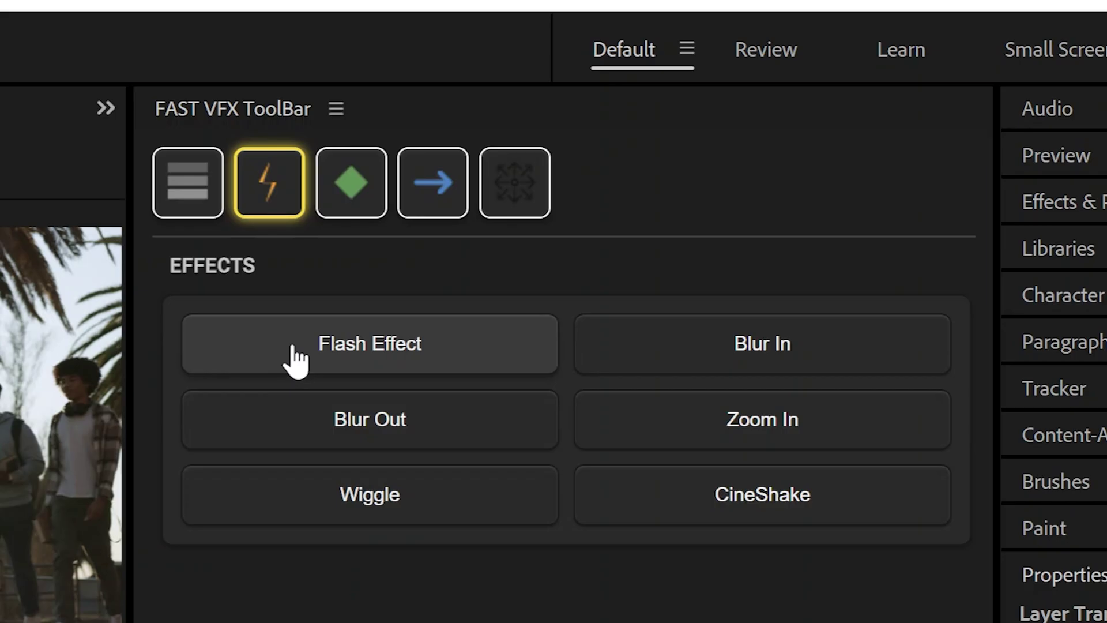
Apply the Flash Effect, Blur In and Blur Out transitions to the footage.
click(659, 146)
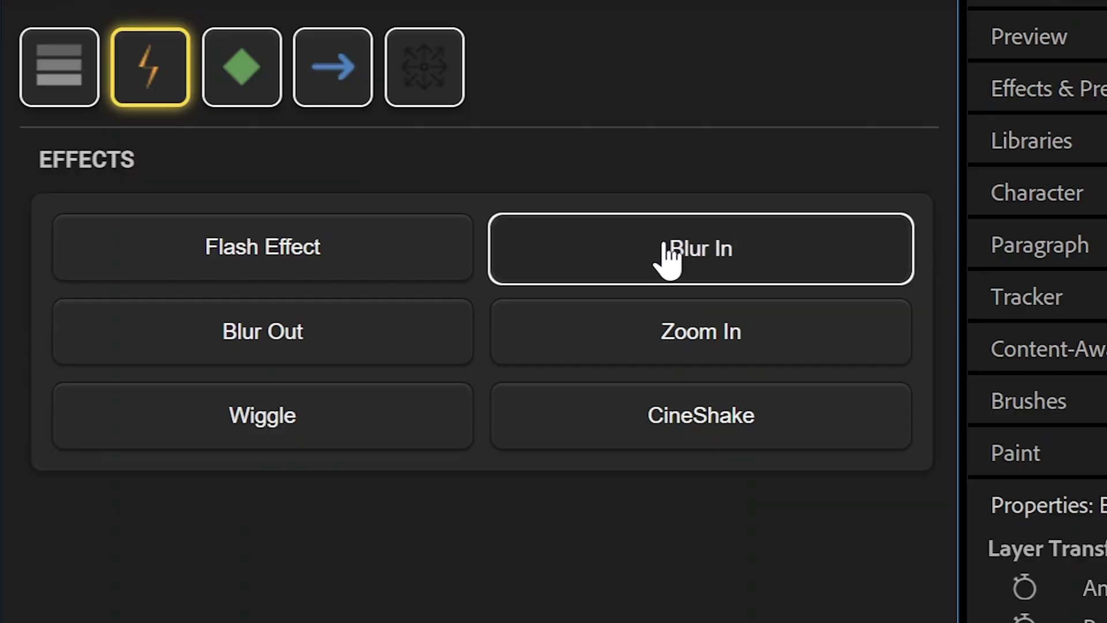
click(841, 141)
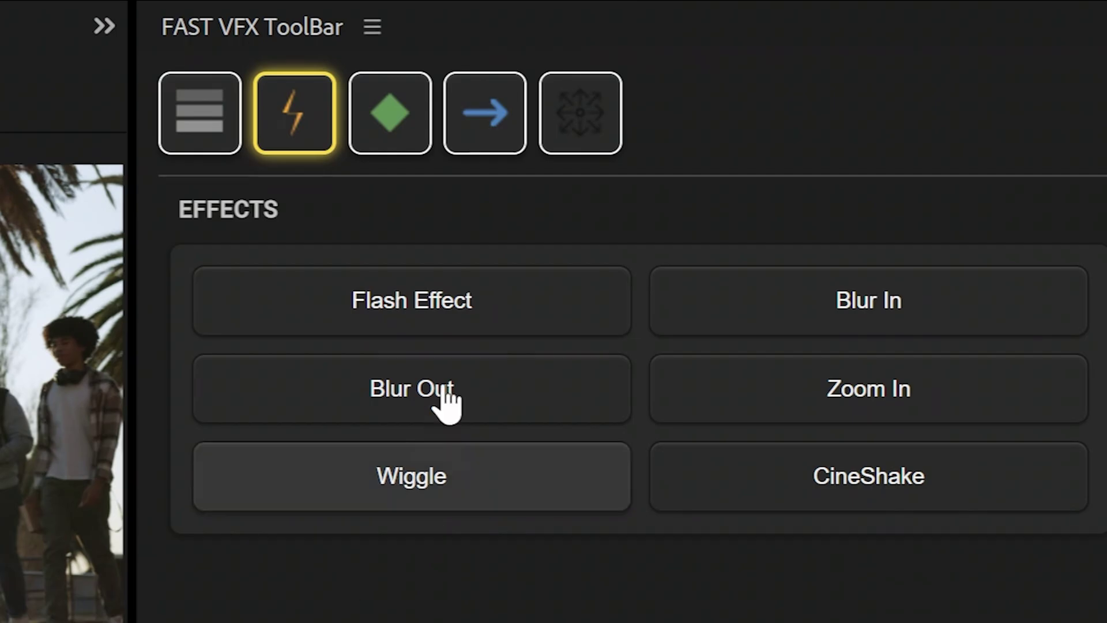
click(447, 404)
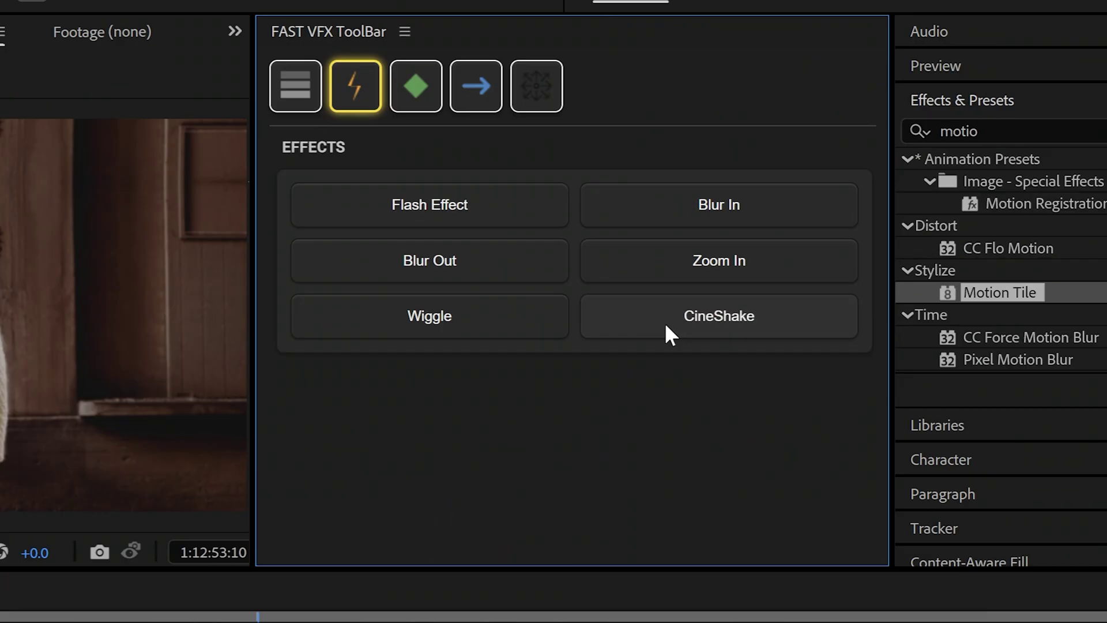
Set CineShake to Use Preset with a Beat Drop impact shake at speed about 2.4.
click(456, 450)
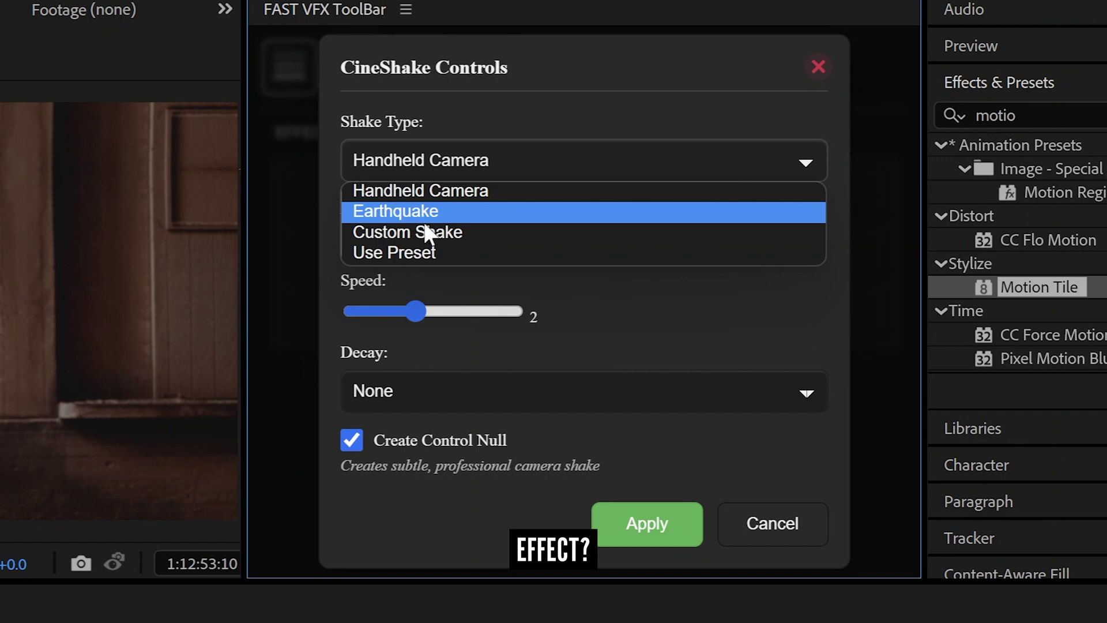
click(427, 251)
click(474, 331)
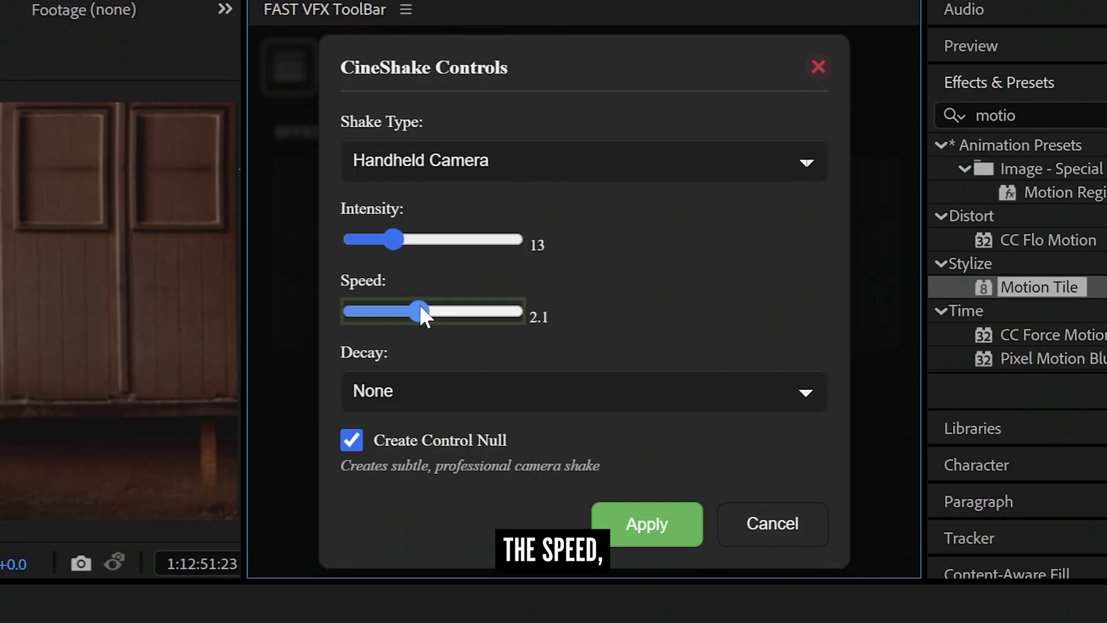
drag(420, 304, 429, 302)
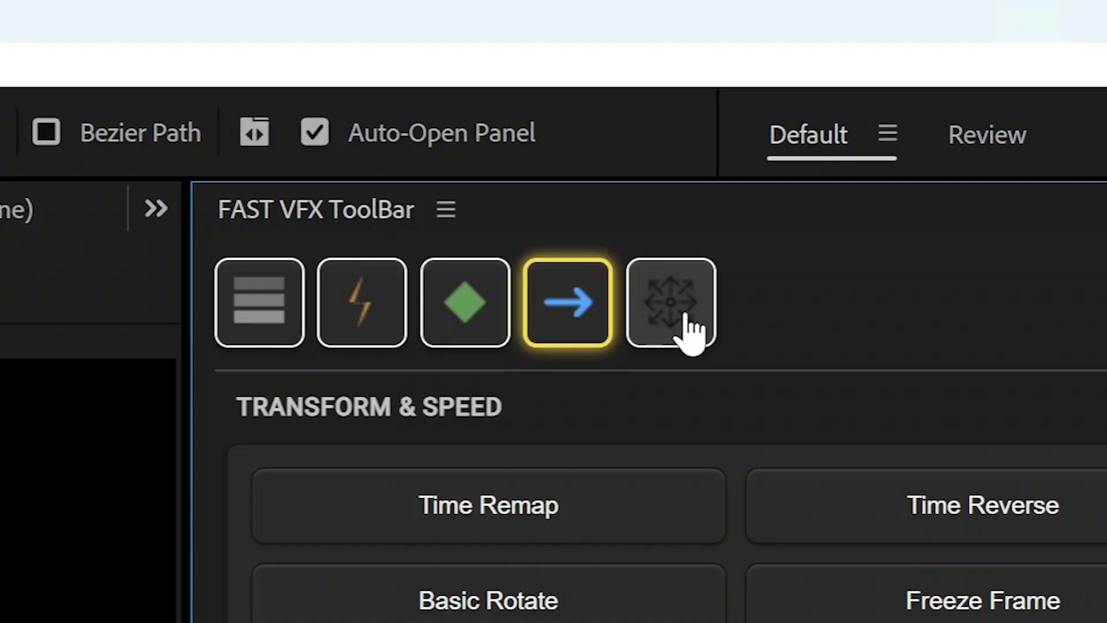
Show the Anchor Point Mover tools, then Extract All from the downloaded FastFX zip.
click(687, 318)
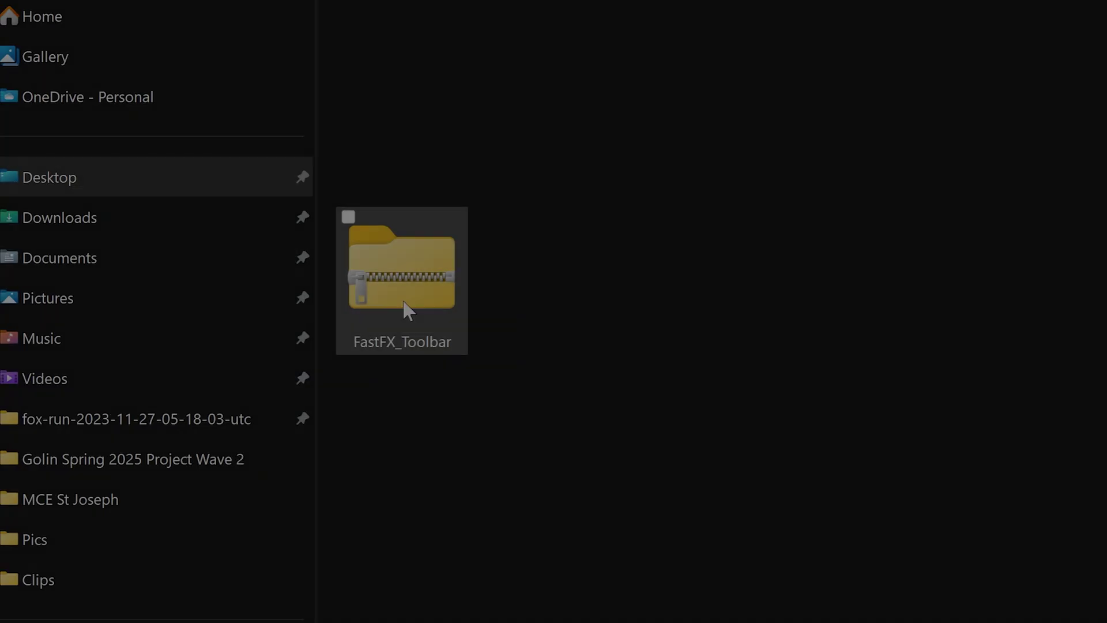
right_click(407, 307)
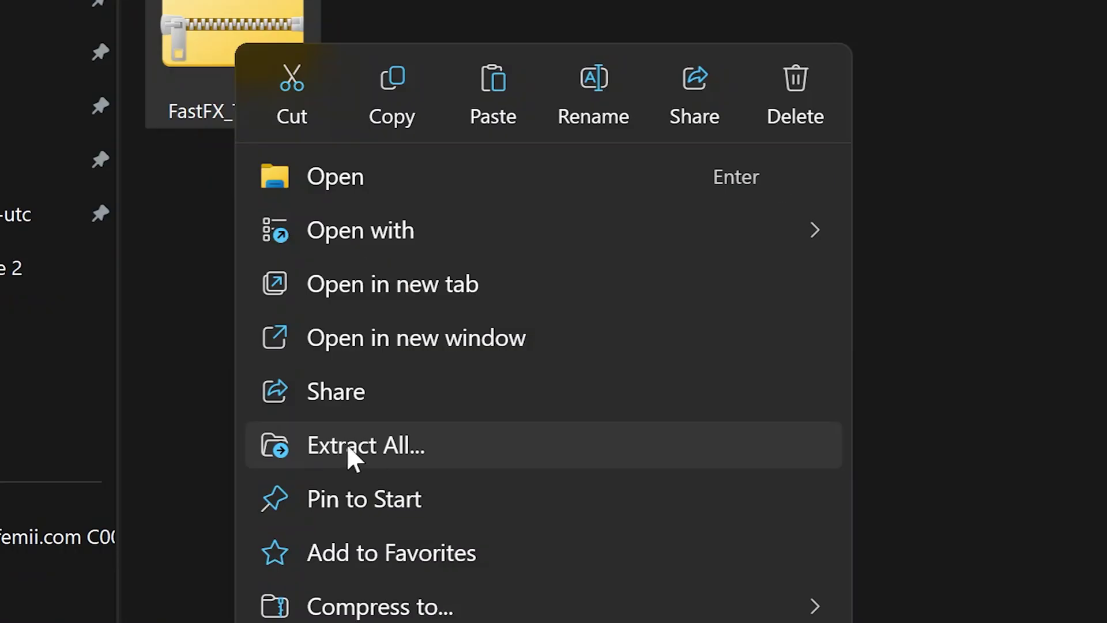
click(348, 447)
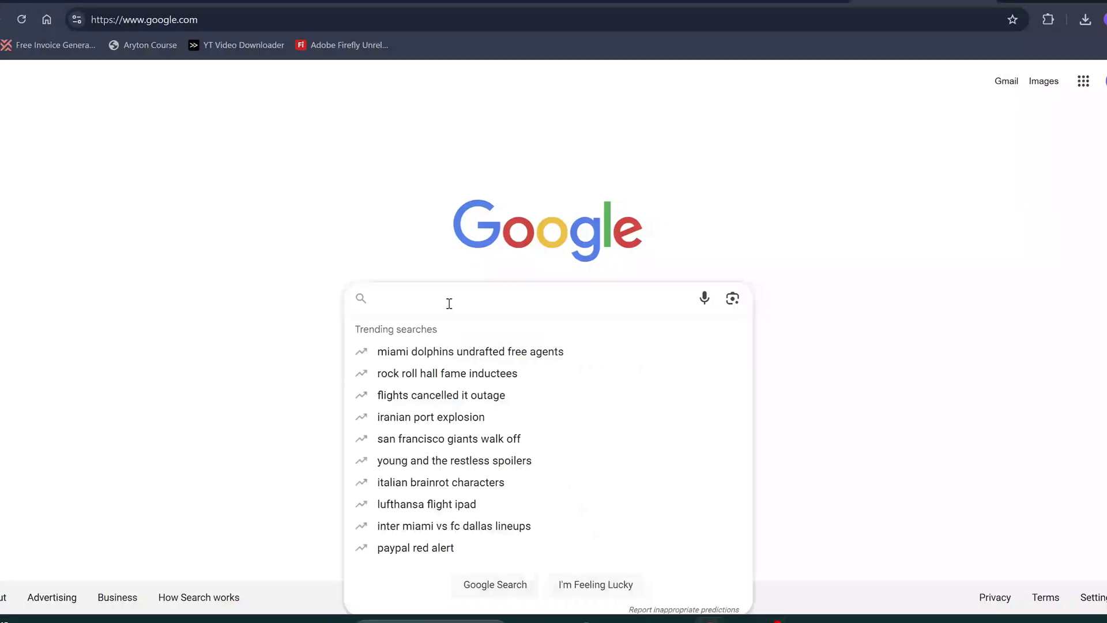
Search 'zxp installer', open the aescripts ZXP/UXP Installer page and scroll to its download links.
text(zxp installer)
key(Return)
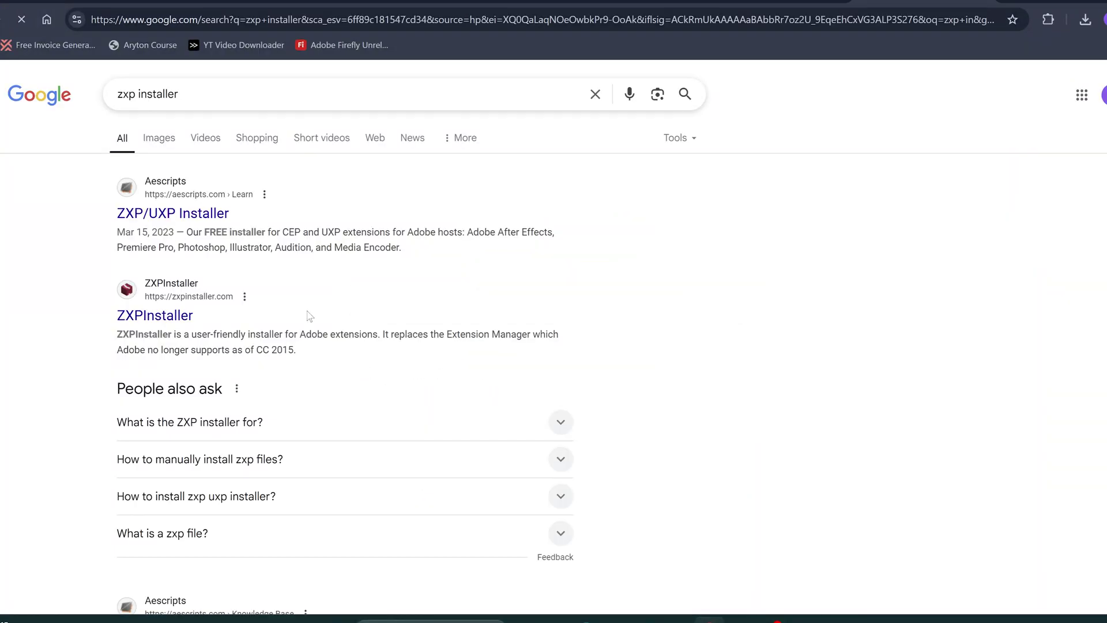
click(167, 215)
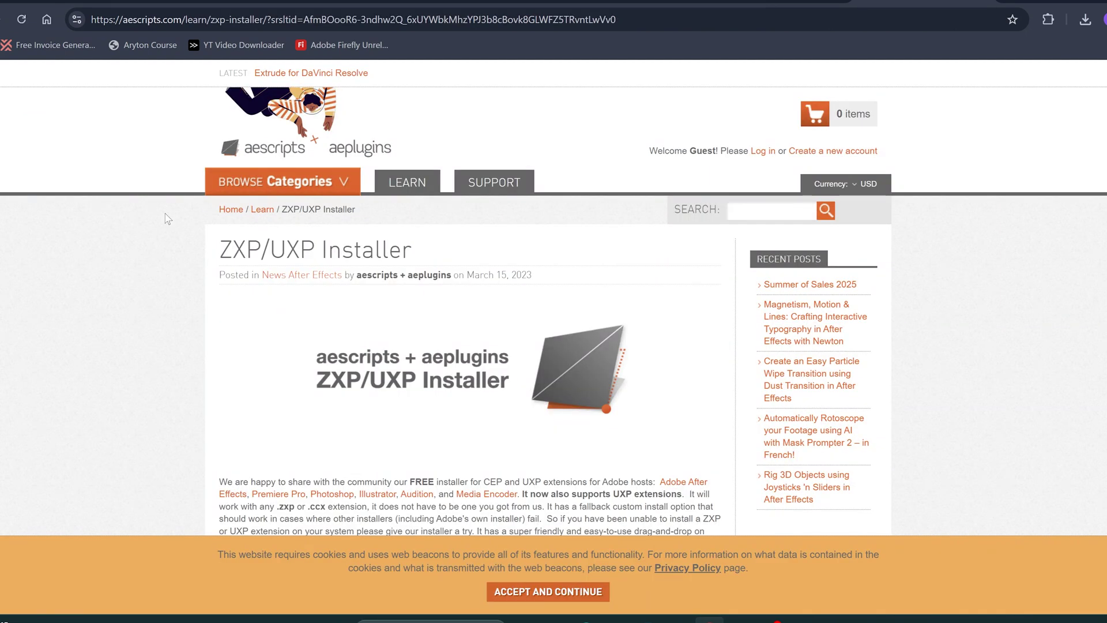
scroll(167, 218, down, 5)
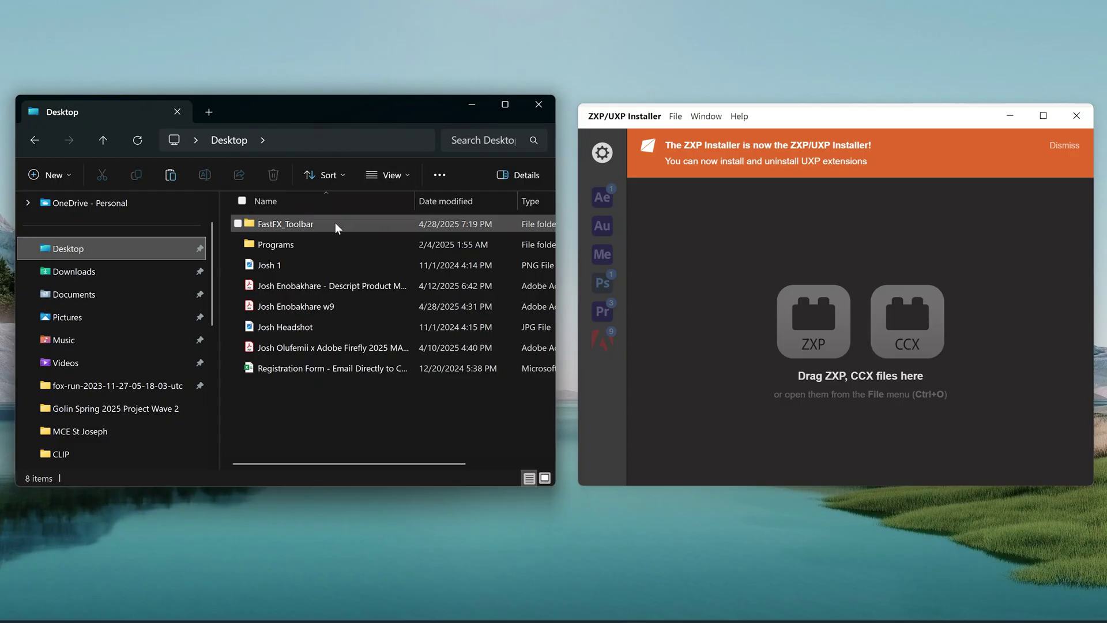
Open FastFX_Toolbar > FastFX_Toolbar and drop the FastFX_Toolbar ZXP onto the ZXP/UXP Installer.
double_click(335, 223)
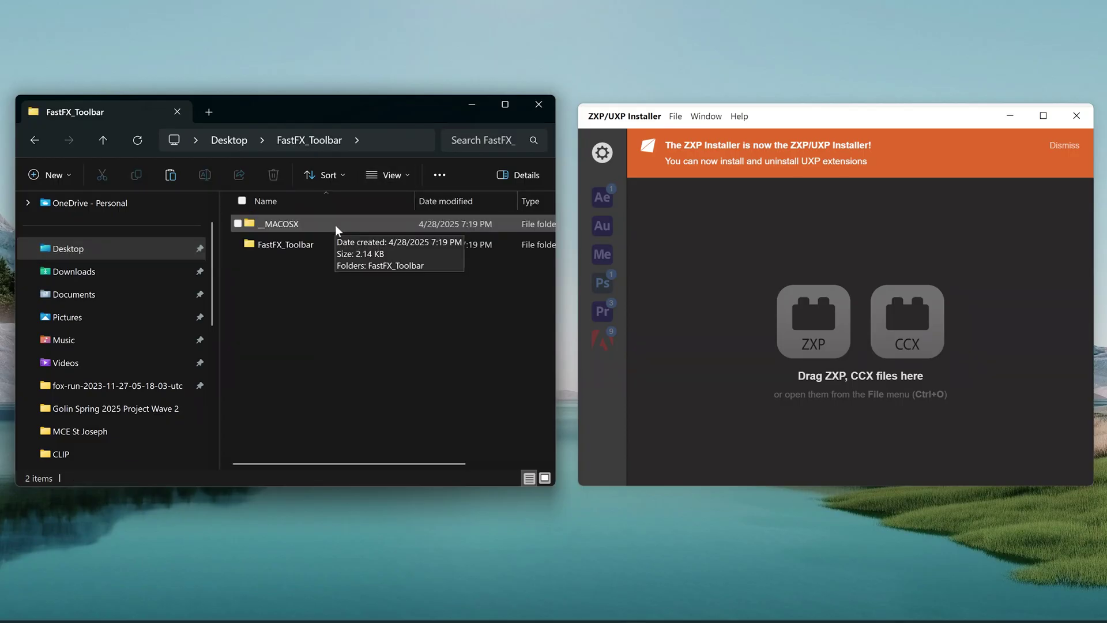
double_click(330, 244)
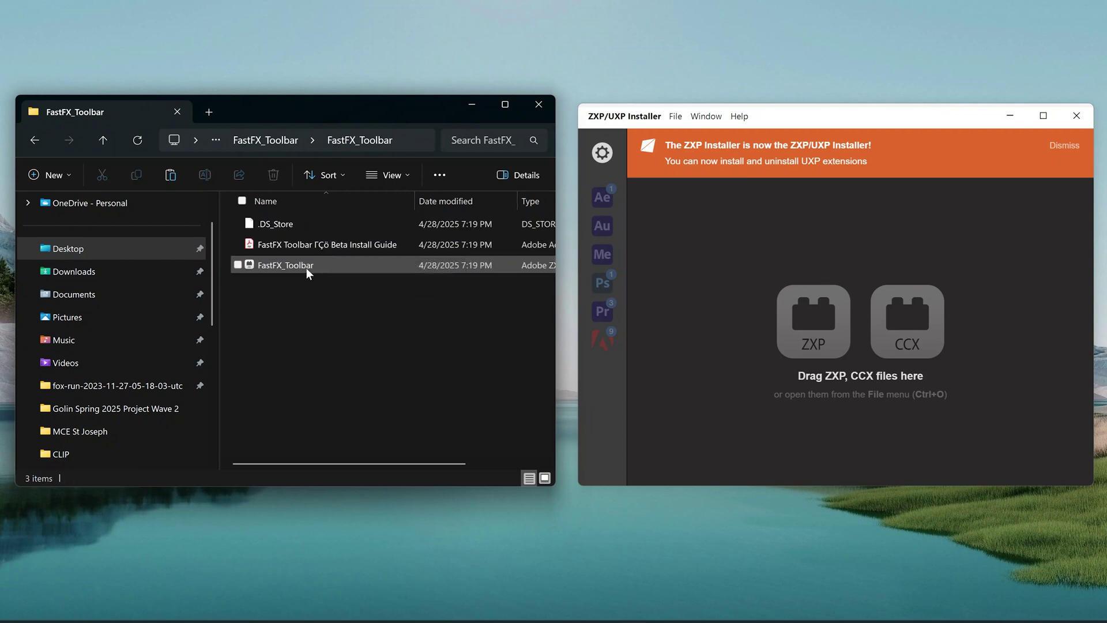
drag(289, 266, 817, 360)
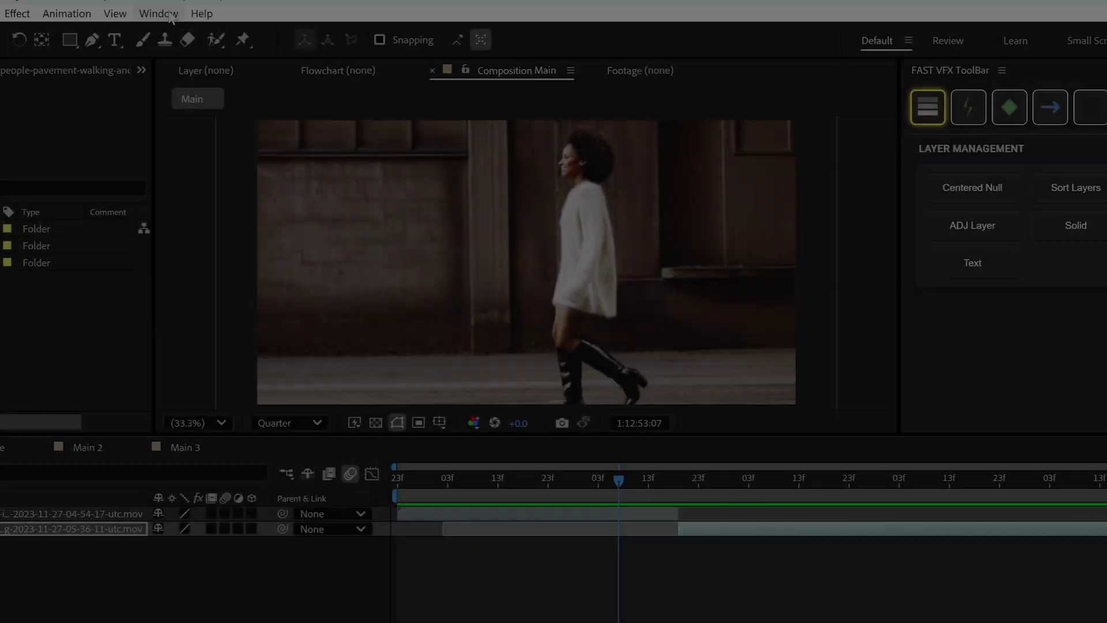
Open the FAST VFX ToolBar panel from Window > Extensions and dock it beside the viewer.
click(157, 11)
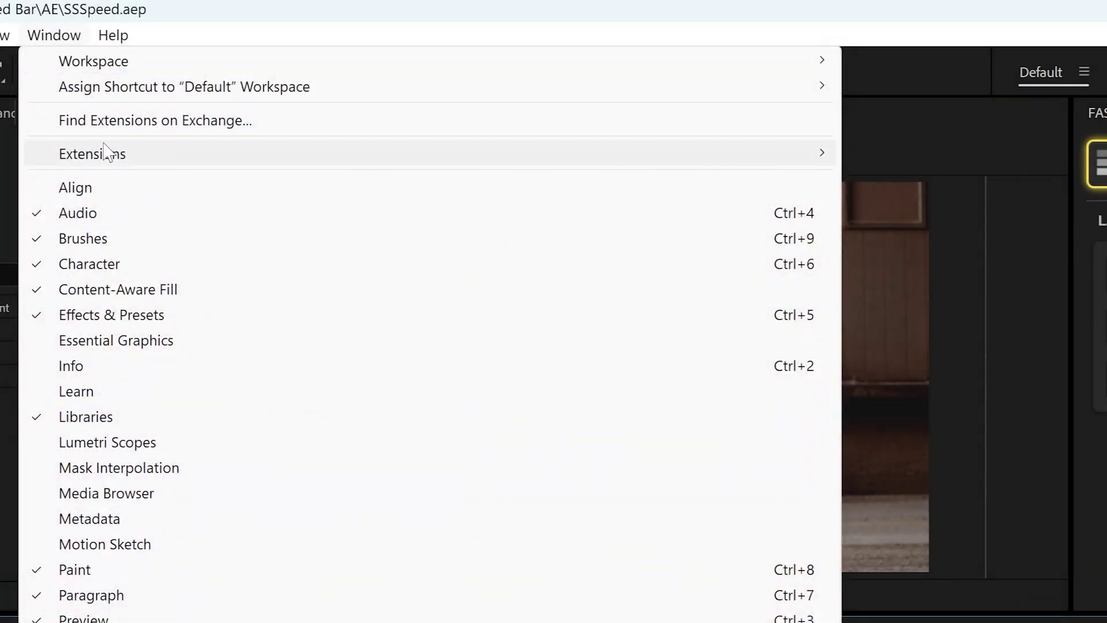
mouse_move(151, 154)
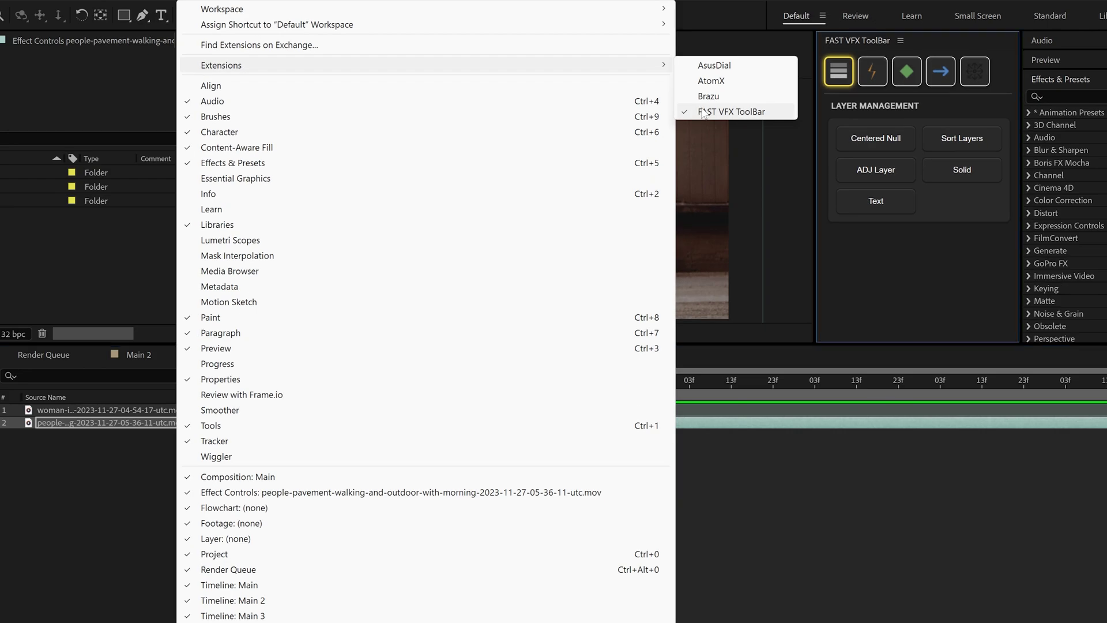
click(854, 37)
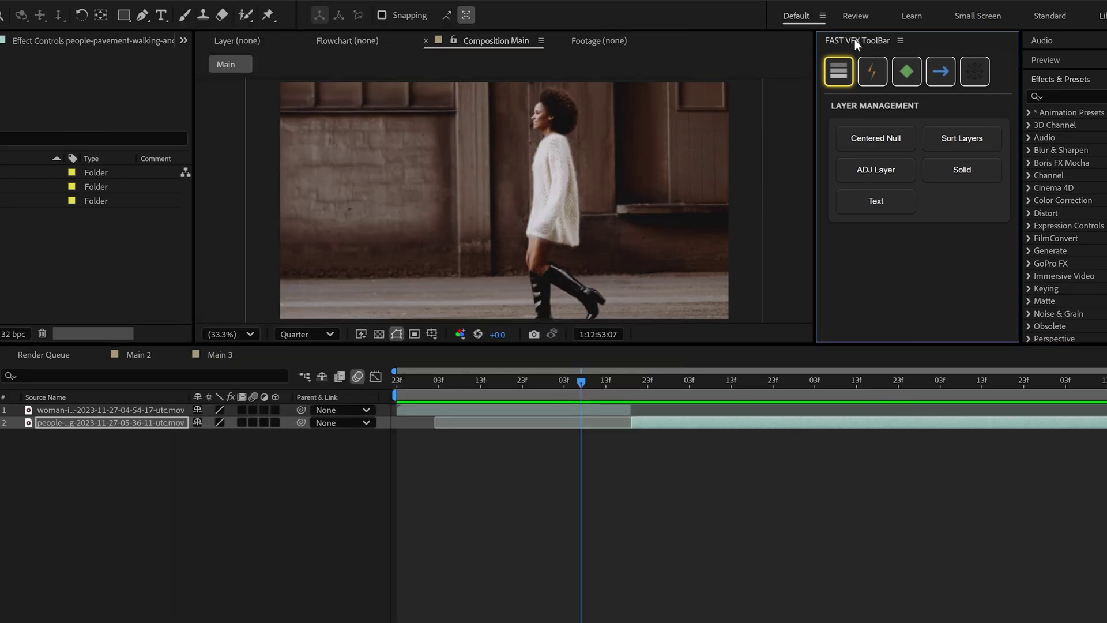
drag(854, 42, 836, 105)
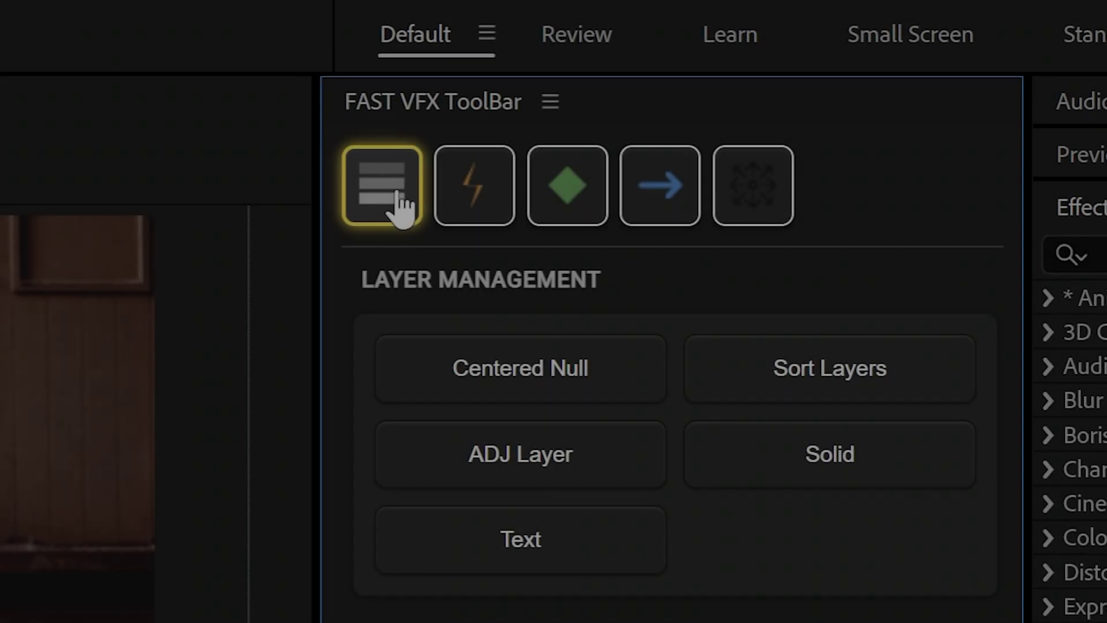
Tour the Effects, Keyframe Tools, Transform & Speed and Anchor Point Mover tabs, returning to Layer Management.
click(485, 208)
click(565, 208)
click(669, 209)
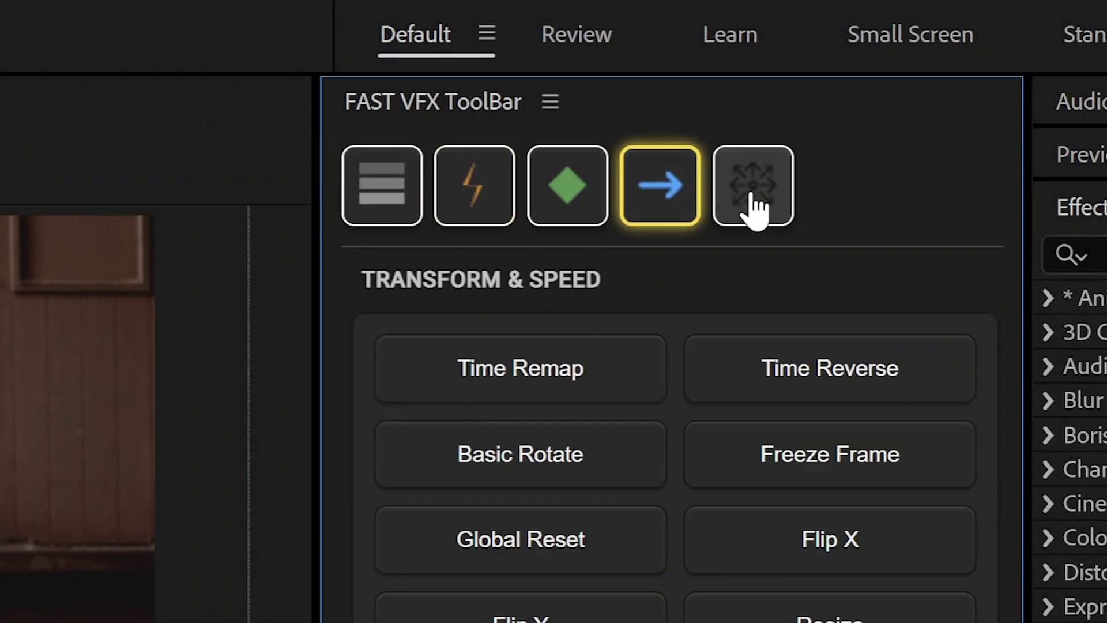
click(753, 209)
click(383, 209)
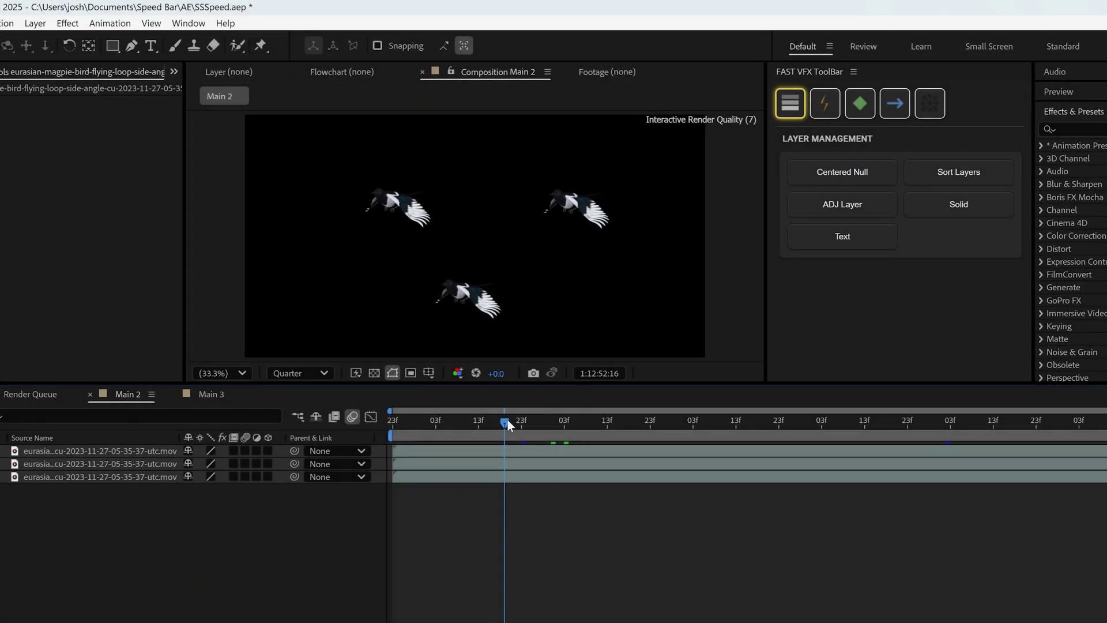
Reposition the three magpies in the viewer, moving the top-left and right birds upward.
drag(508, 421, 613, 415)
drag(528, 426, 505, 435)
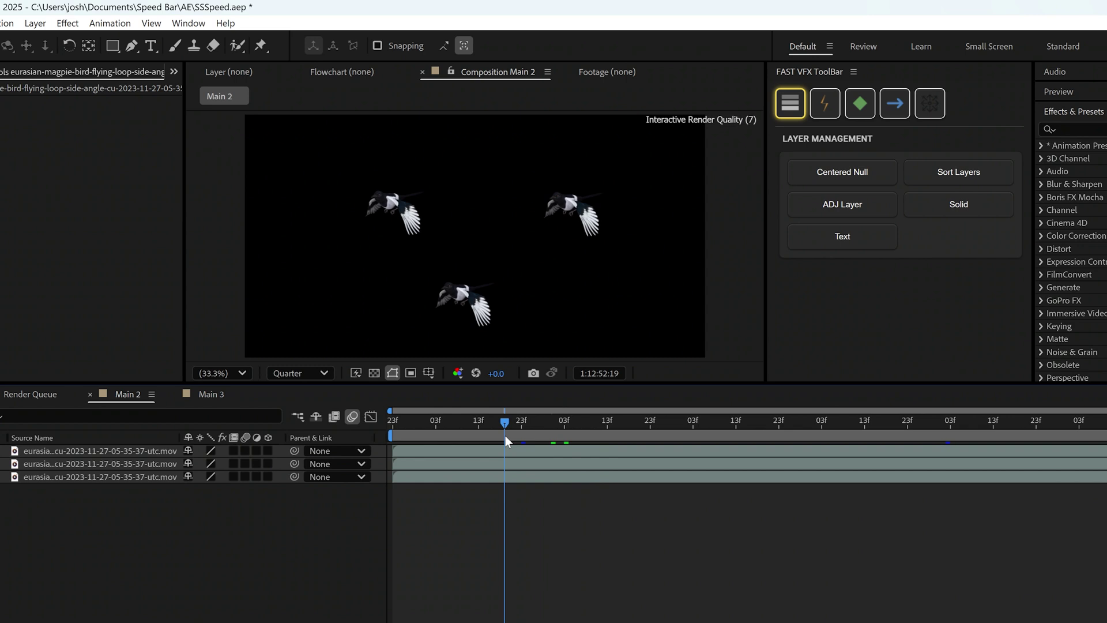
drag(413, 233, 393, 216)
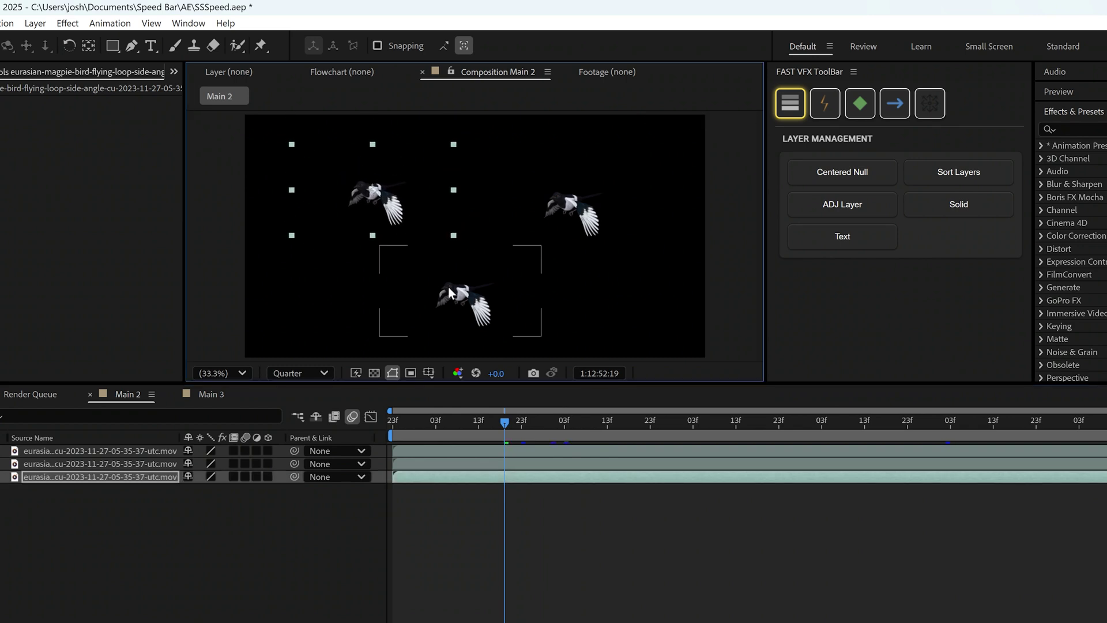
drag(449, 292, 456, 290)
drag(526, 241, 551, 209)
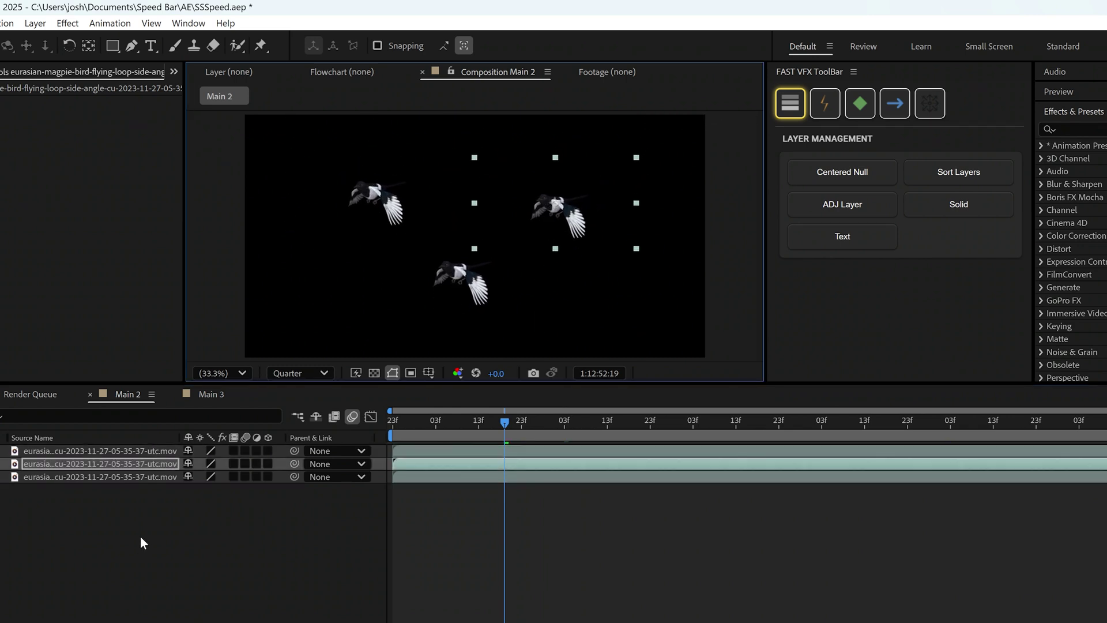
Parent all three bird layers to a new centered Null 10 and shift it left.
drag(142, 539, 80, 449)
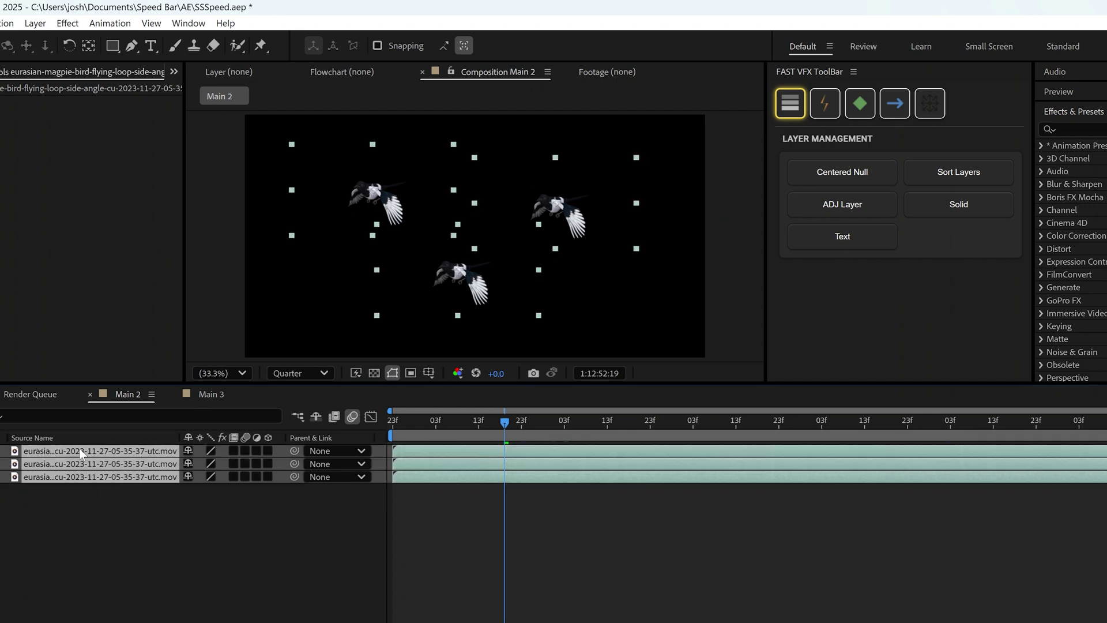
click(825, 173)
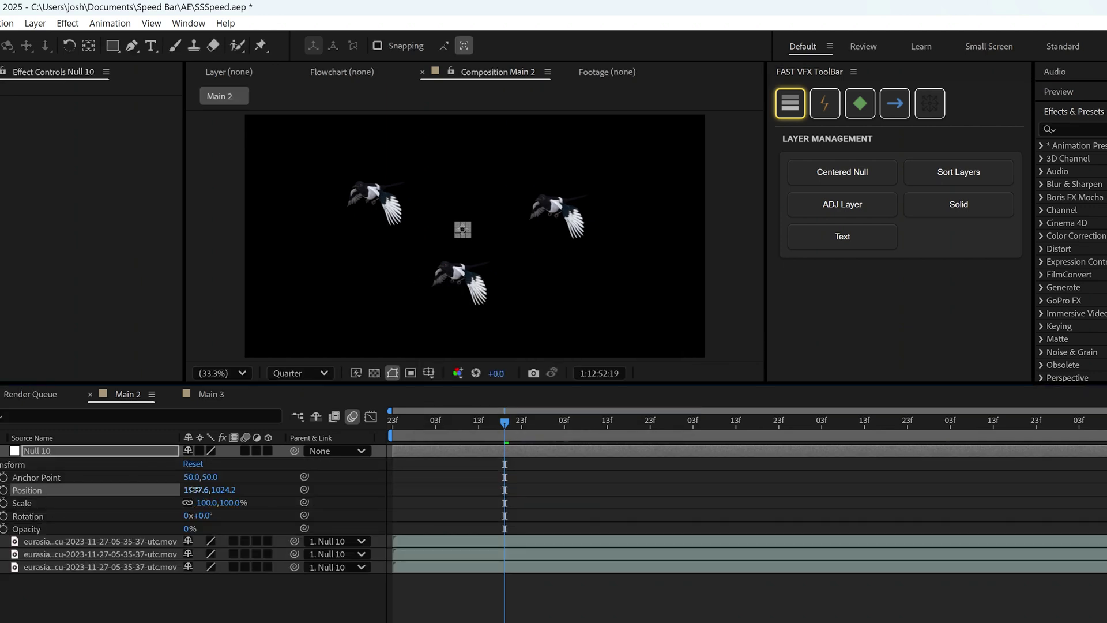
drag(245, 489, 218, 490)
key(ctrl+grave)
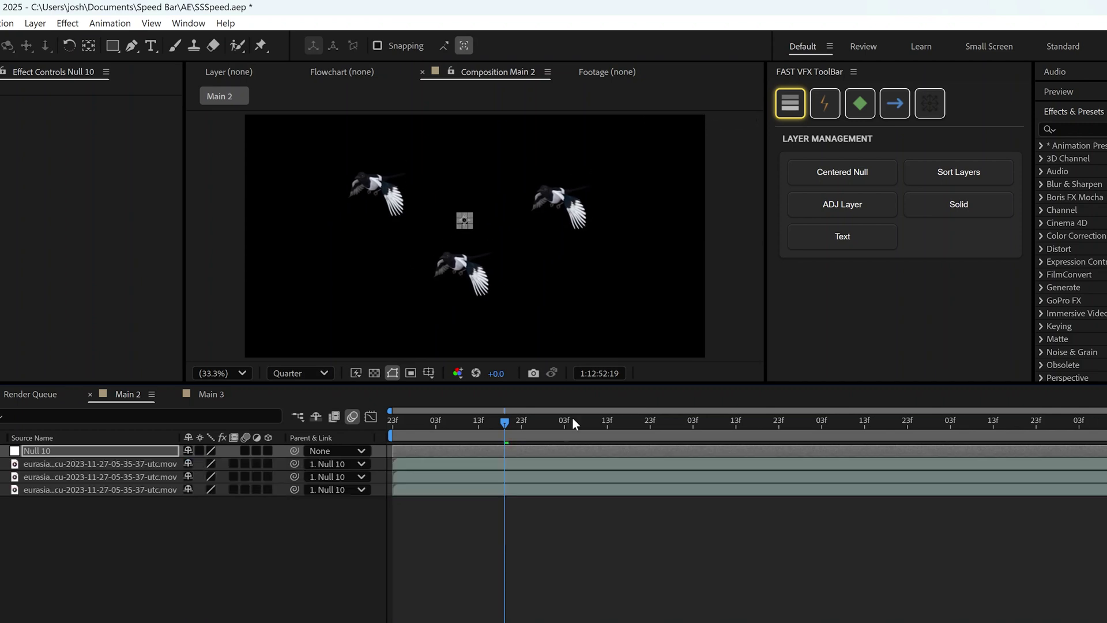
Add an adjustment layer, a text layer and a white solid in Main 2, re-sorting the layer order.
click(821, 211)
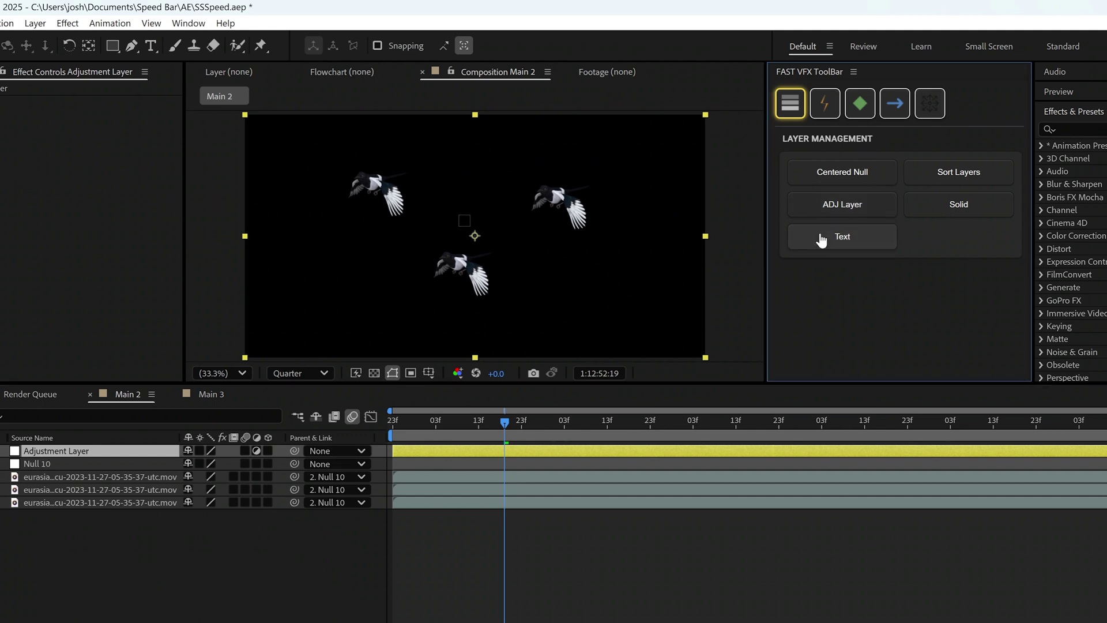
click(821, 239)
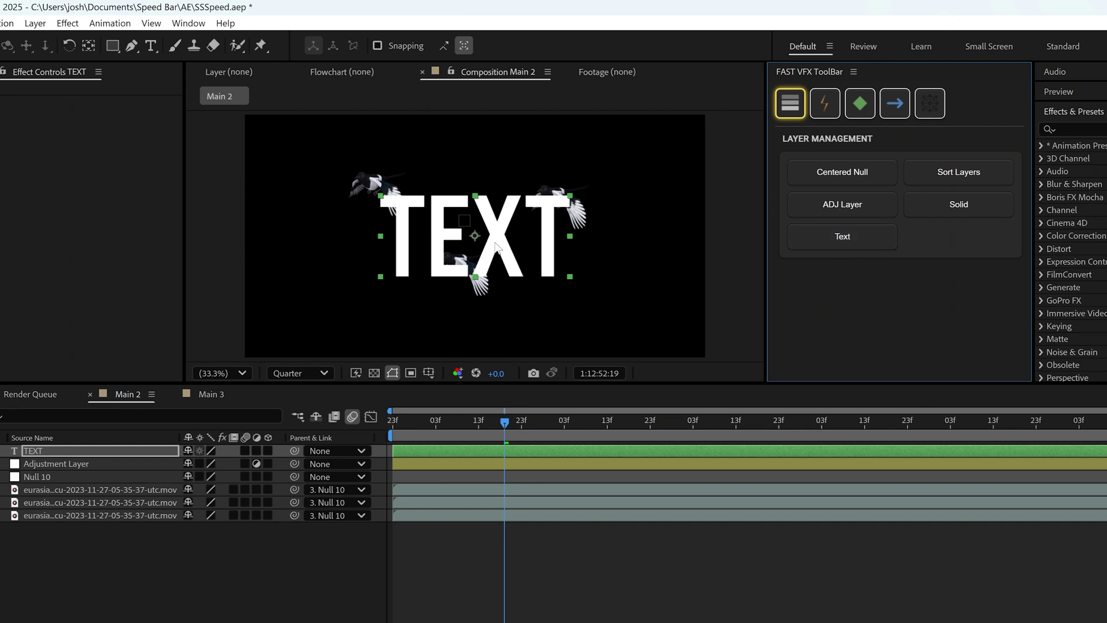
mouse_move(495, 245)
mouse_down()
mouse_move(496, 262)
mouse_move(498, 246)
mouse_up()
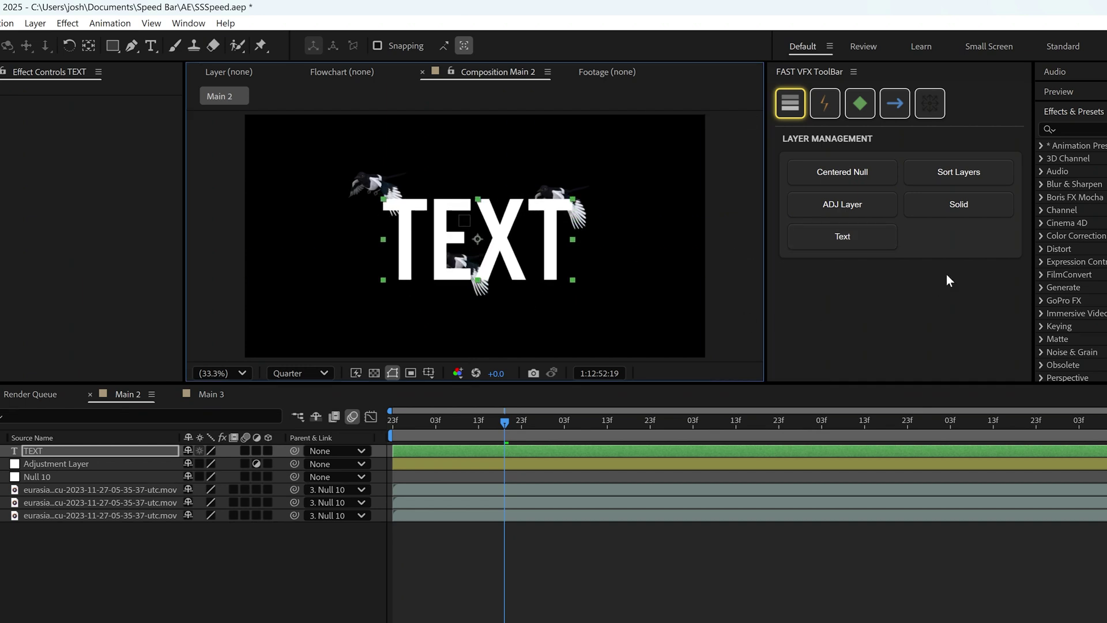
click(955, 174)
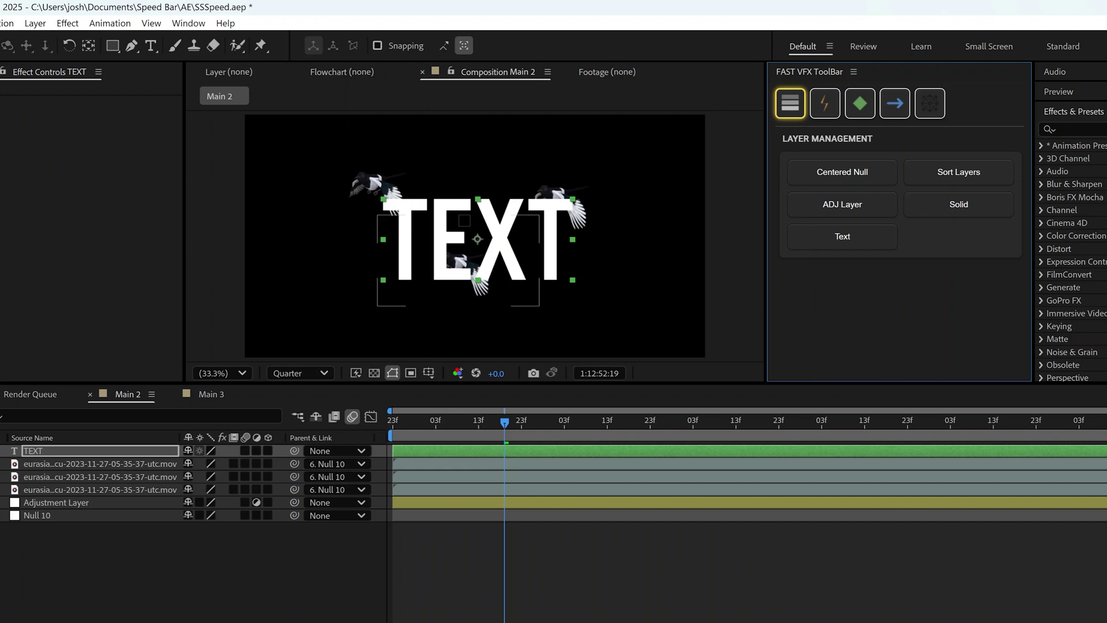
click(966, 208)
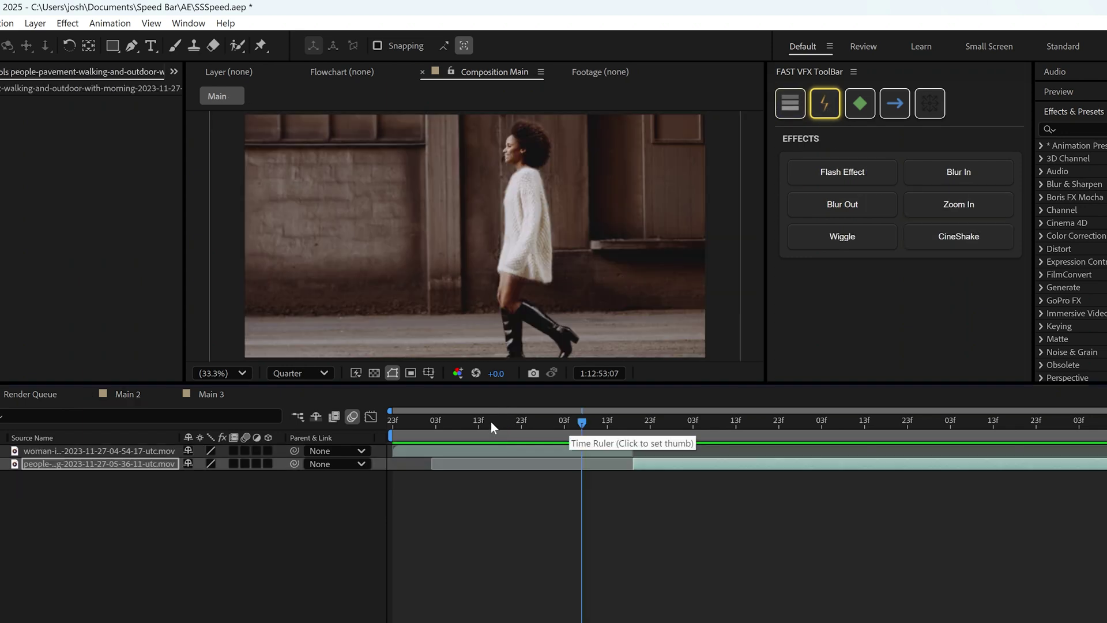
Add a Flash Effect at the walking-woman/people cut, nudge it one frame earlier, and preview.
drag(493, 420, 621, 403)
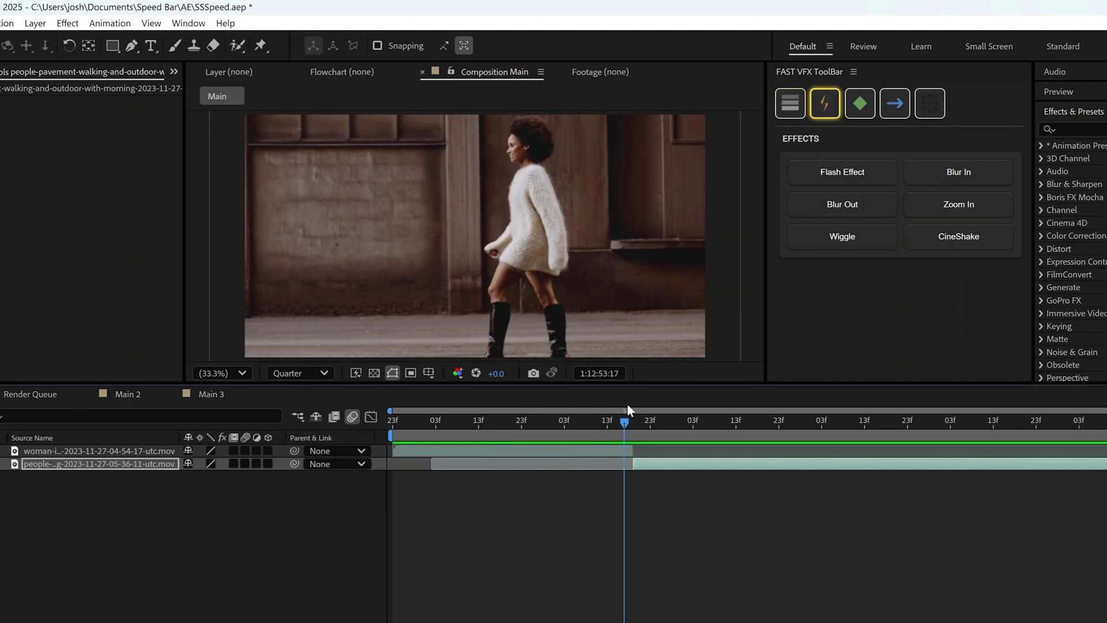
drag(628, 410, 630, 410)
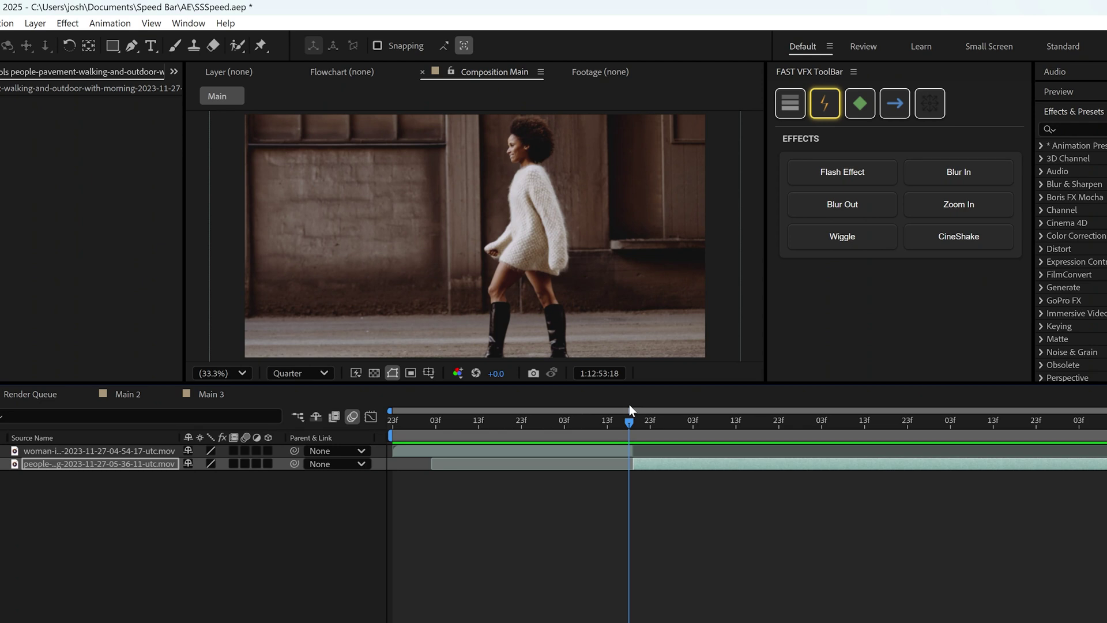
click(844, 174)
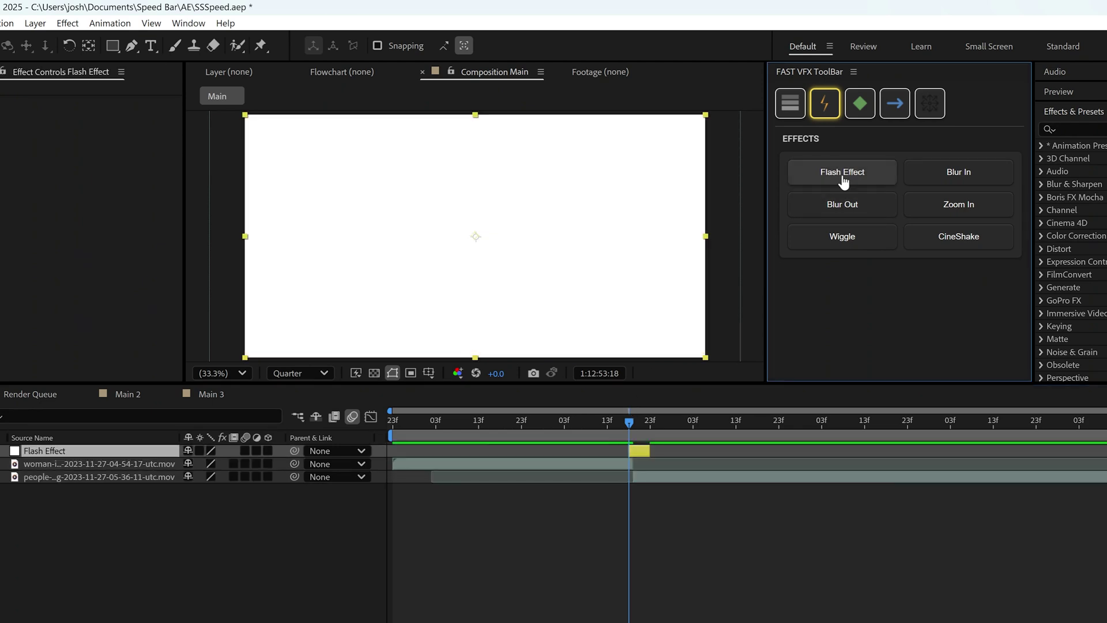
drag(633, 450, 532, 447)
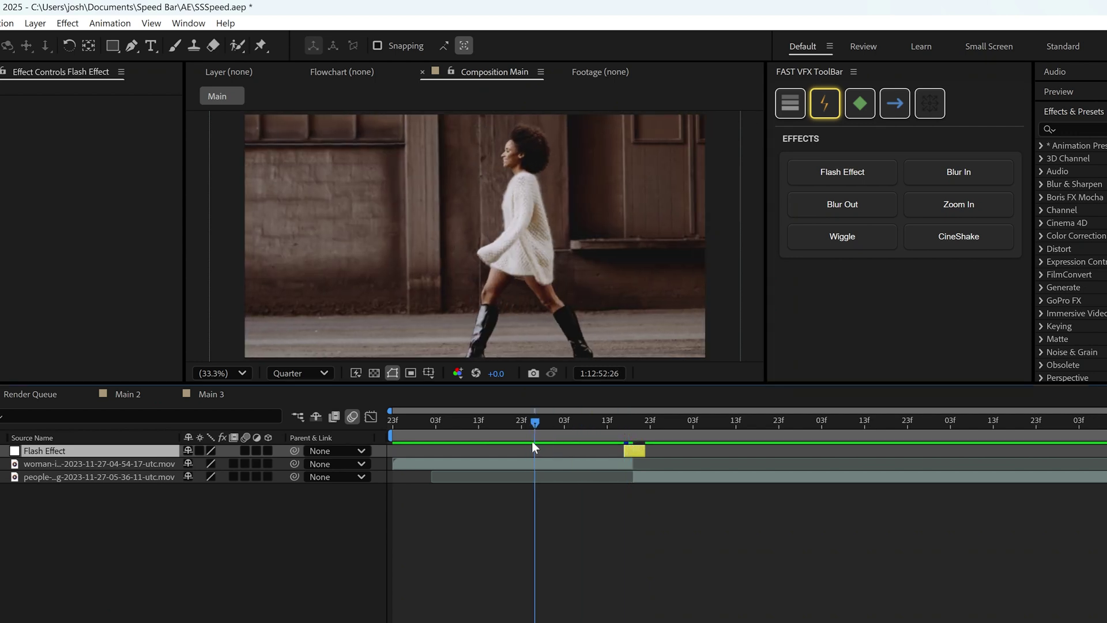
key(space)
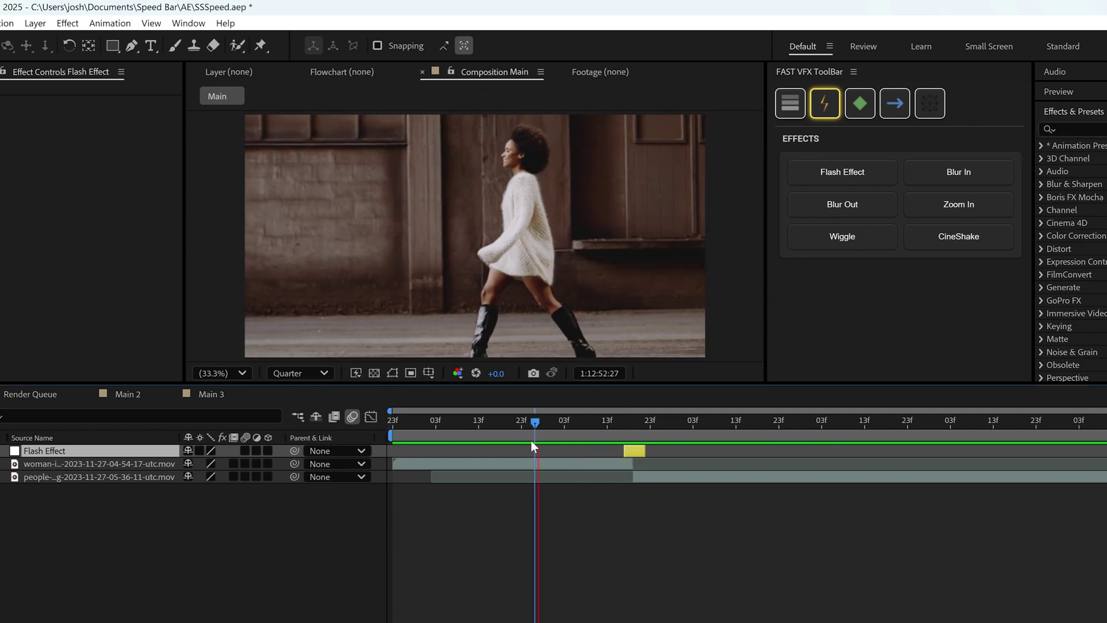
Add a Blur Out transition on the woman clip just before the cut.
key(space)
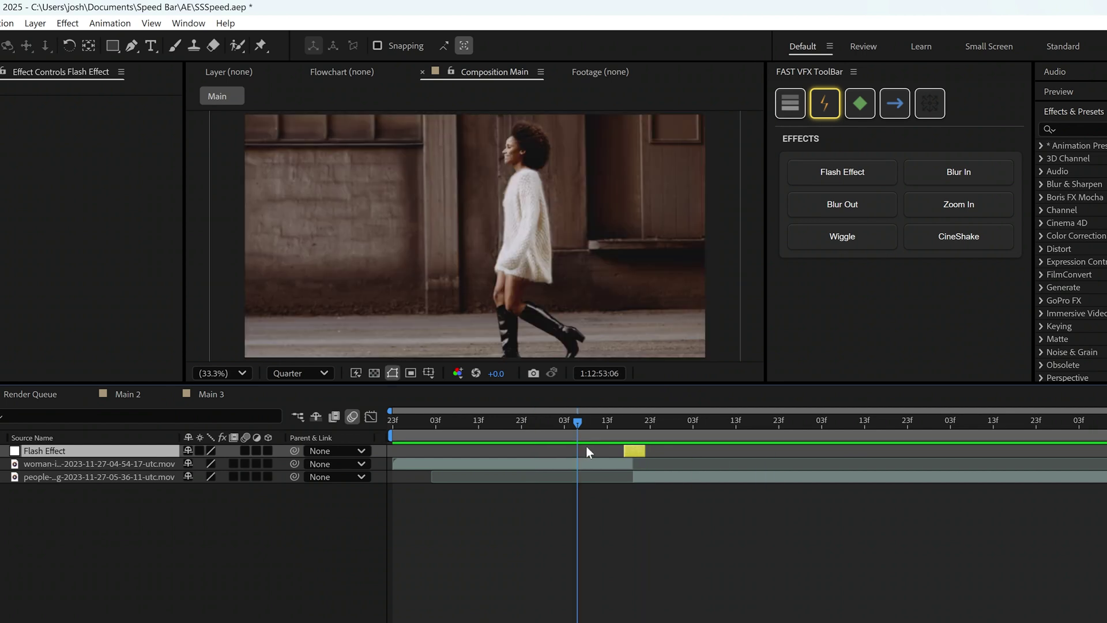
click(841, 205)
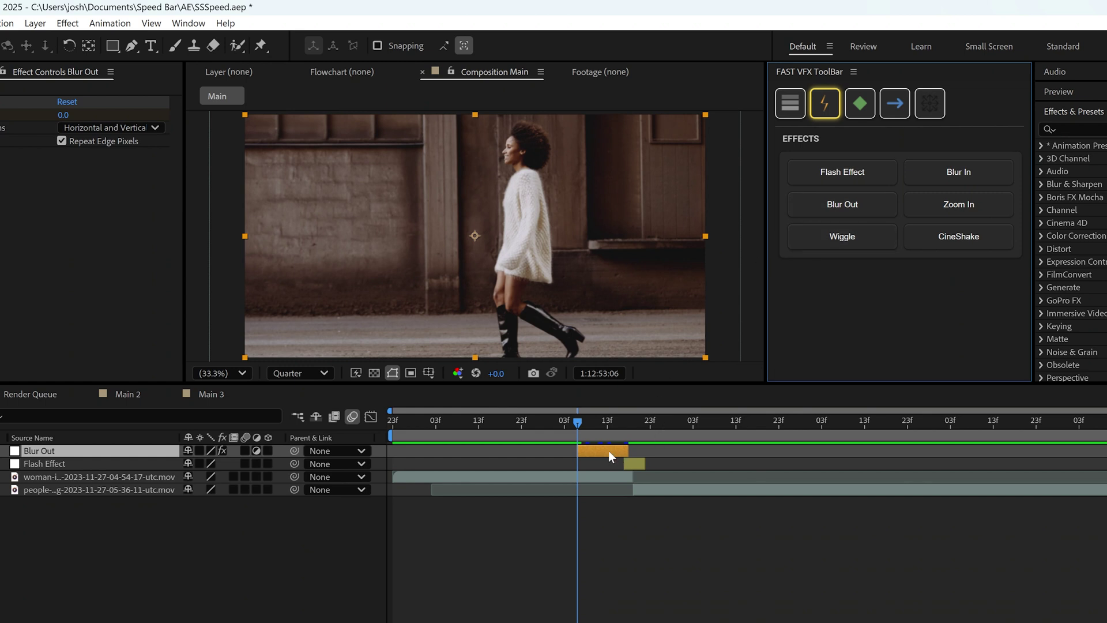
drag(609, 452, 535, 420)
Add a Blur In at the comp start and scrub forward to check it.
key(Home)
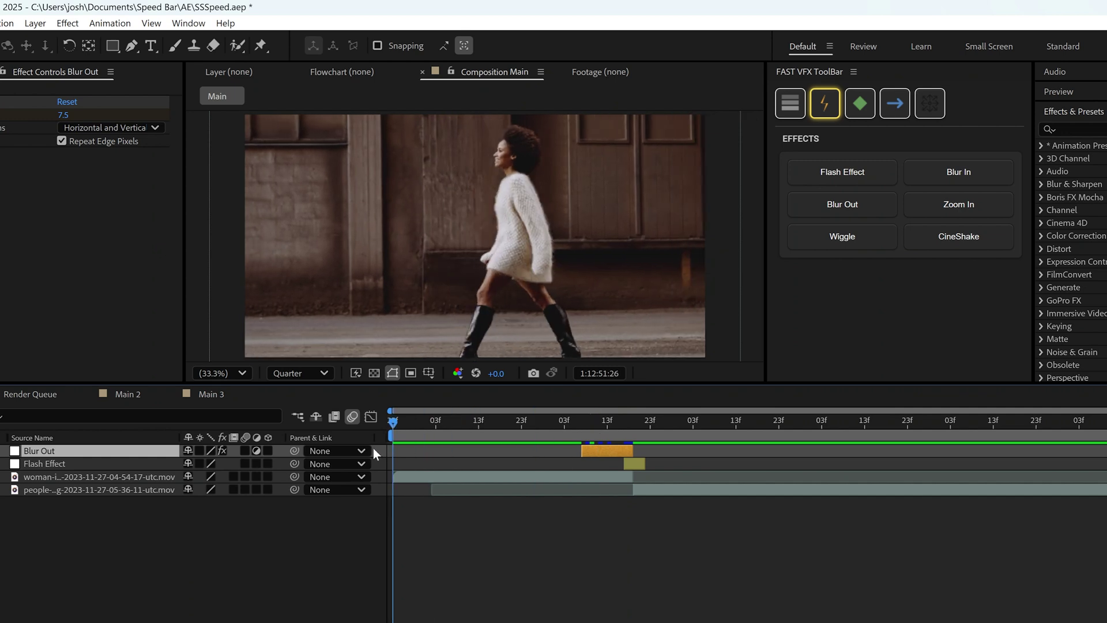
click(948, 170)
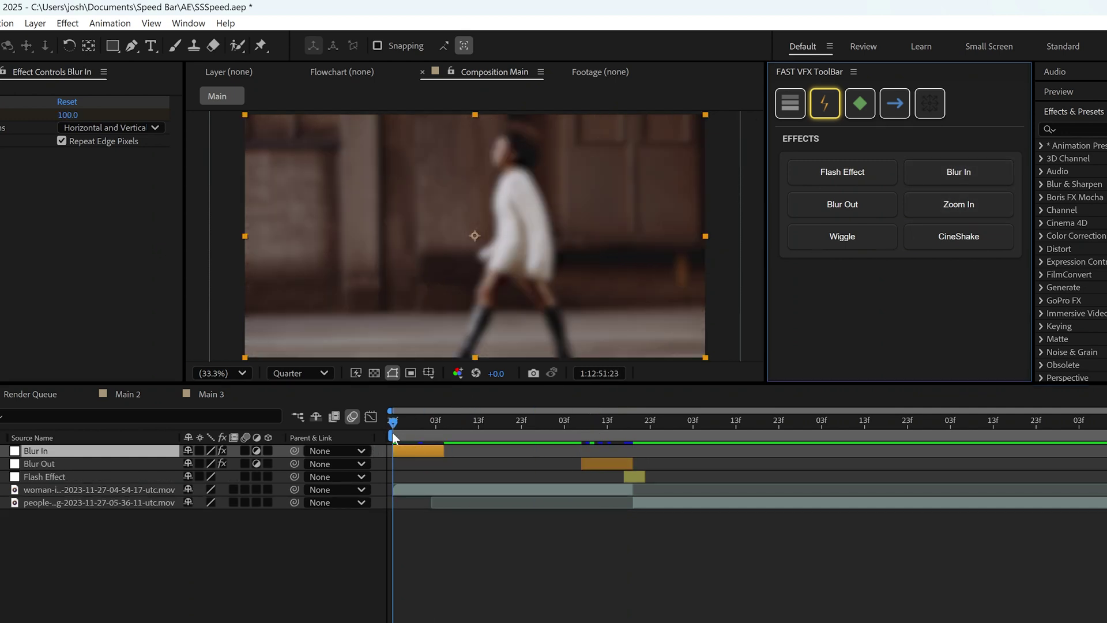
drag(389, 421, 532, 393)
click(672, 420)
click(653, 276)
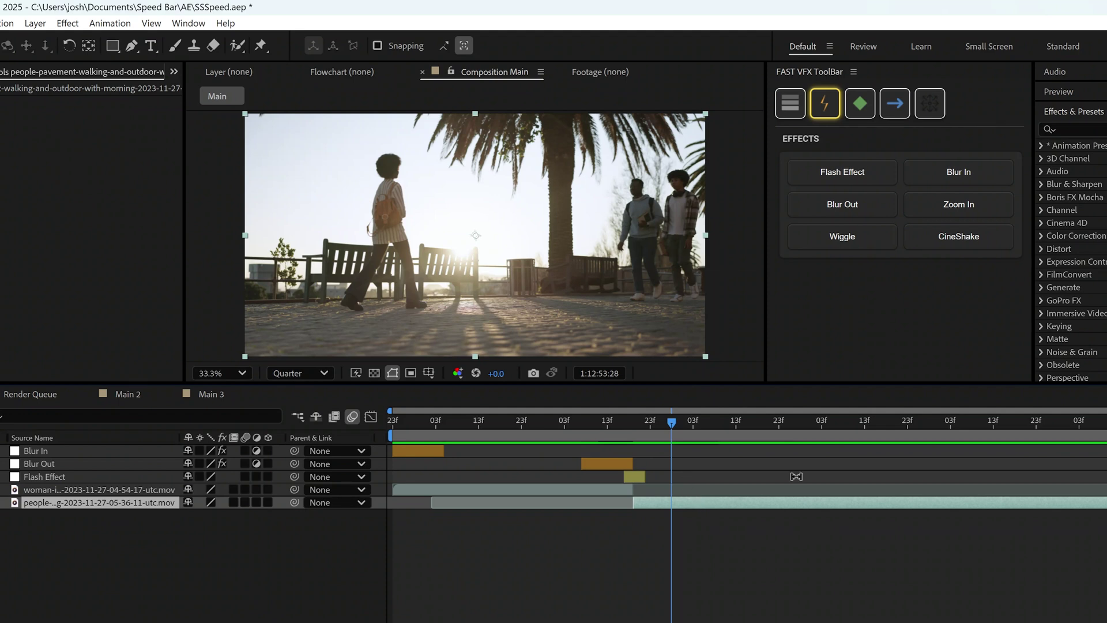
click(964, 212)
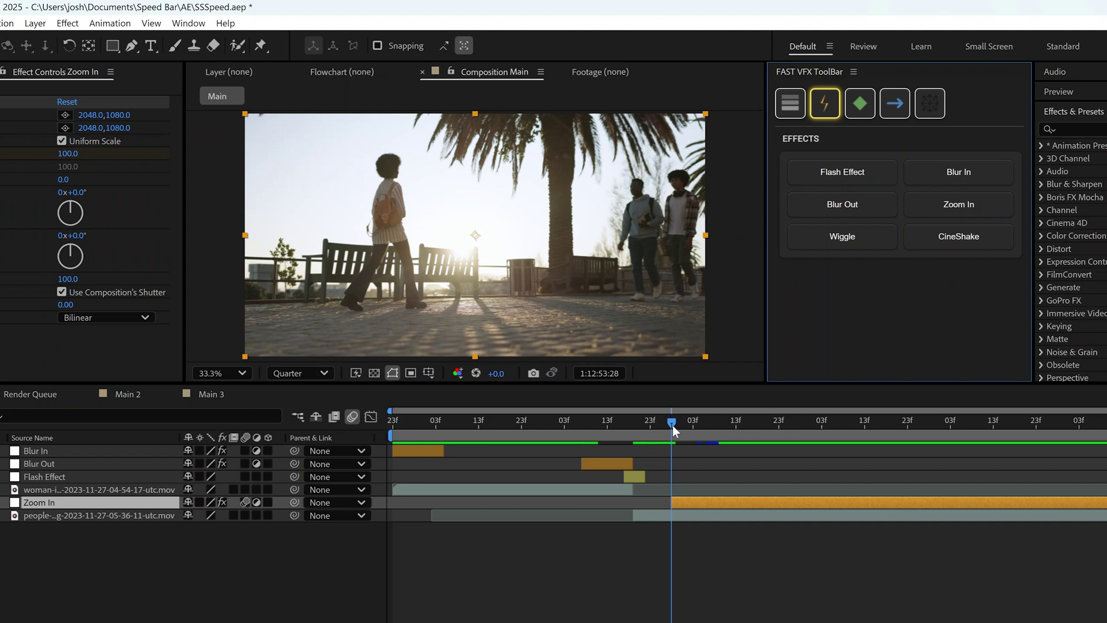
drag(673, 427, 856, 421)
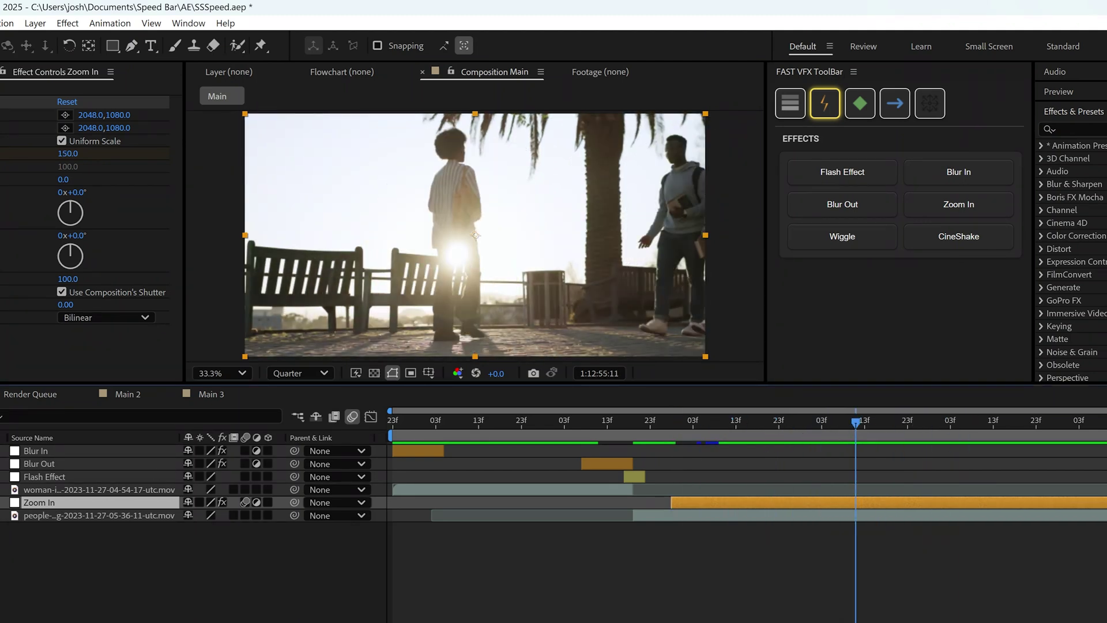
key(ctrl+grave)
key(ctrl+grave)
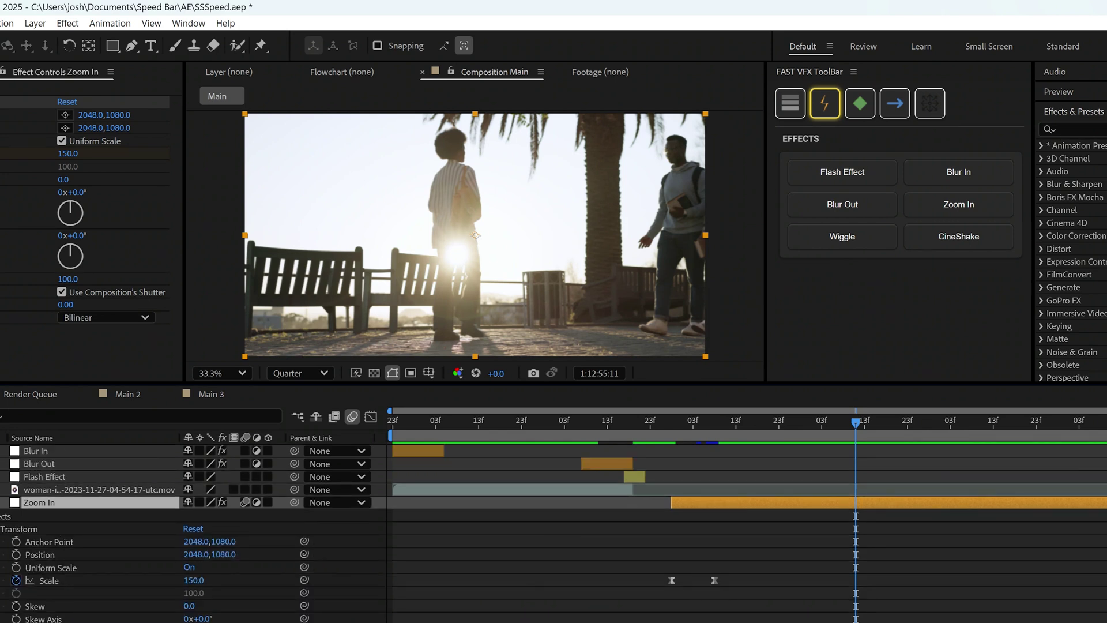
key(Delete)
drag(615, 431, 668, 420)
click(690, 502)
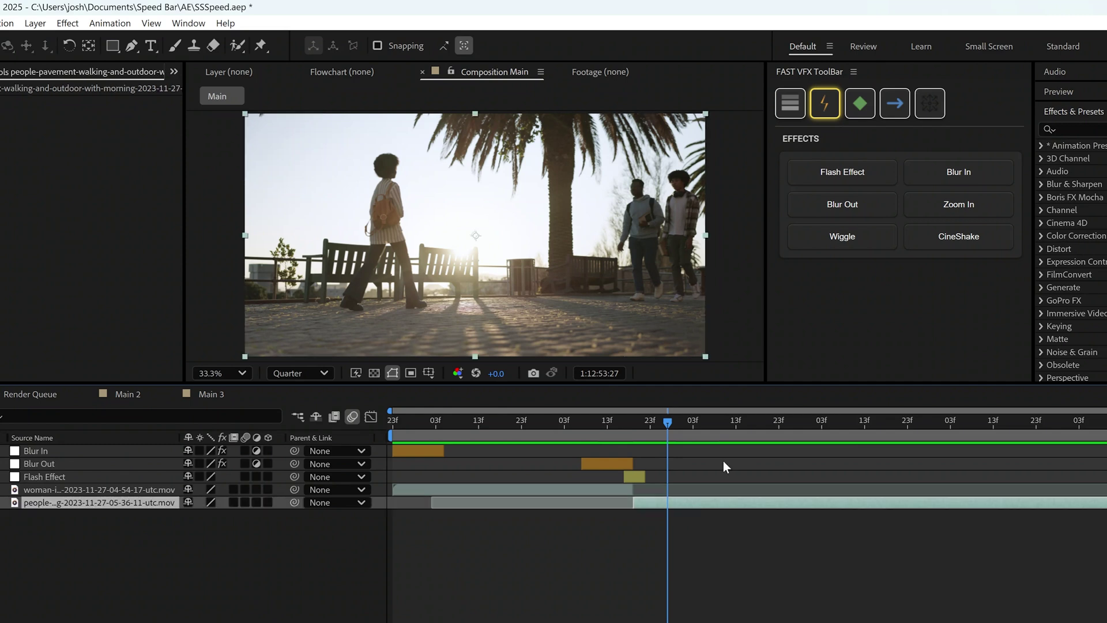
Apply a Wiggle of frequency 2, amount 20 and 1 octave to the people clip, then preview it.
click(846, 243)
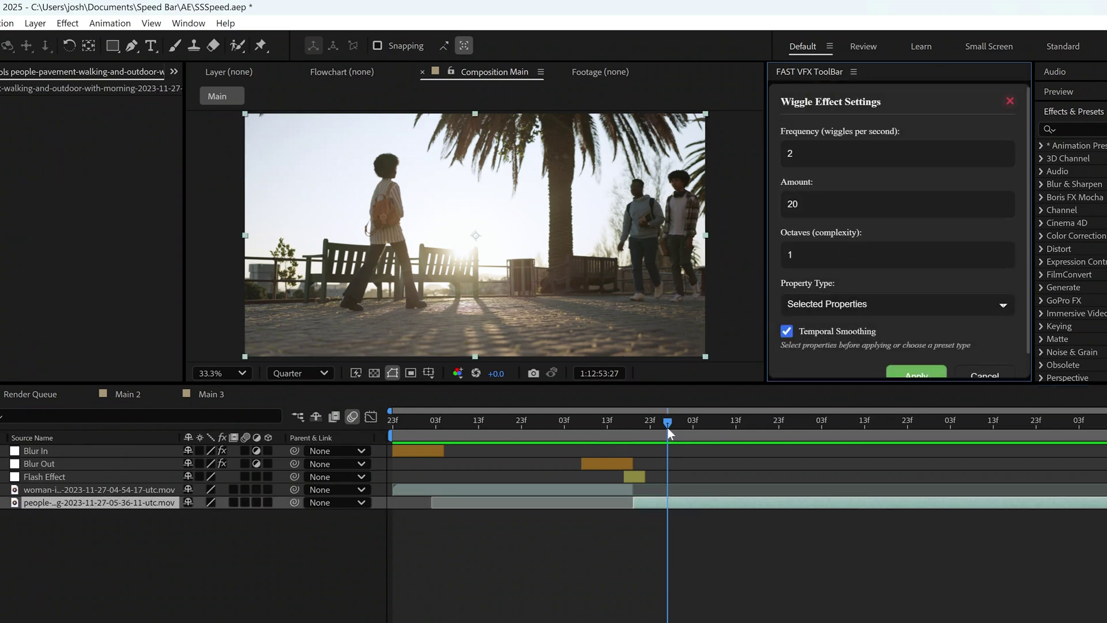
drag(668, 428, 695, 428)
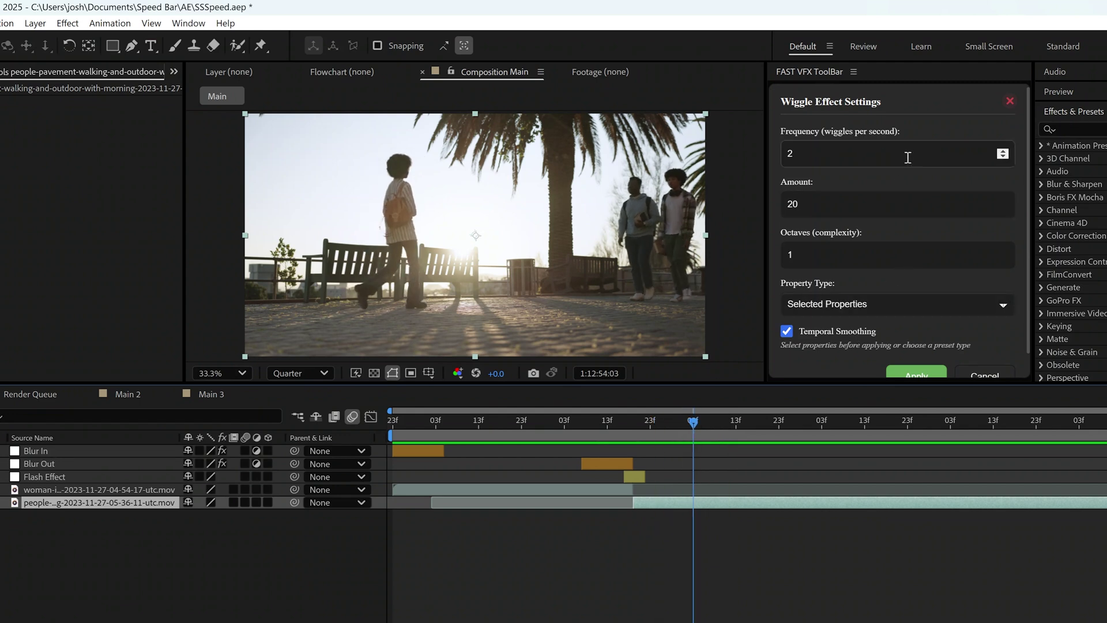
scroll(909, 372, down, 1)
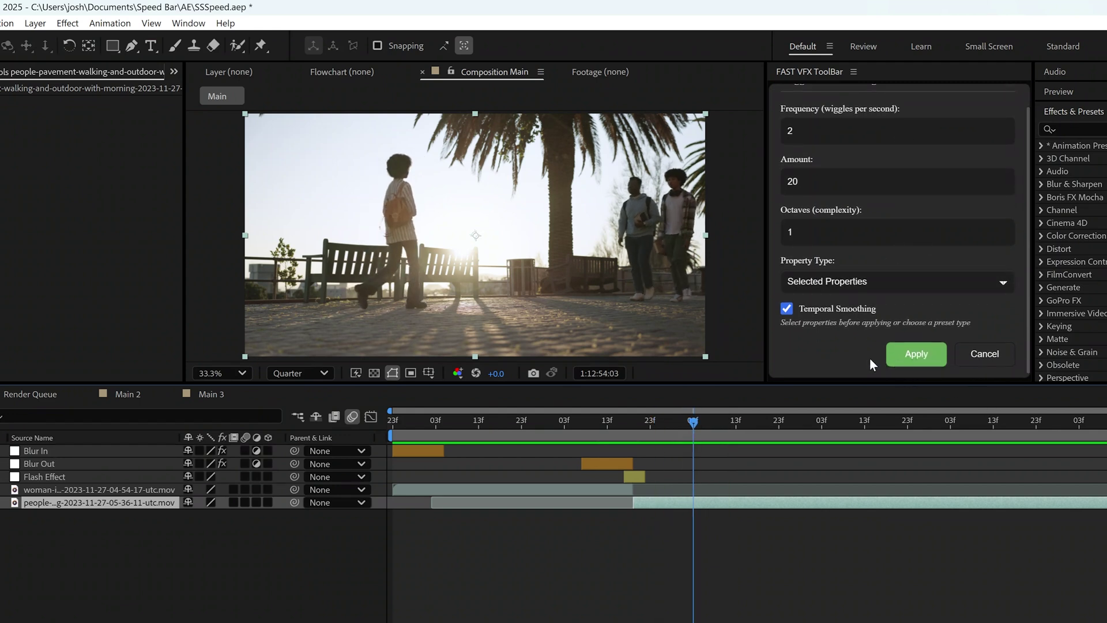
click(915, 353)
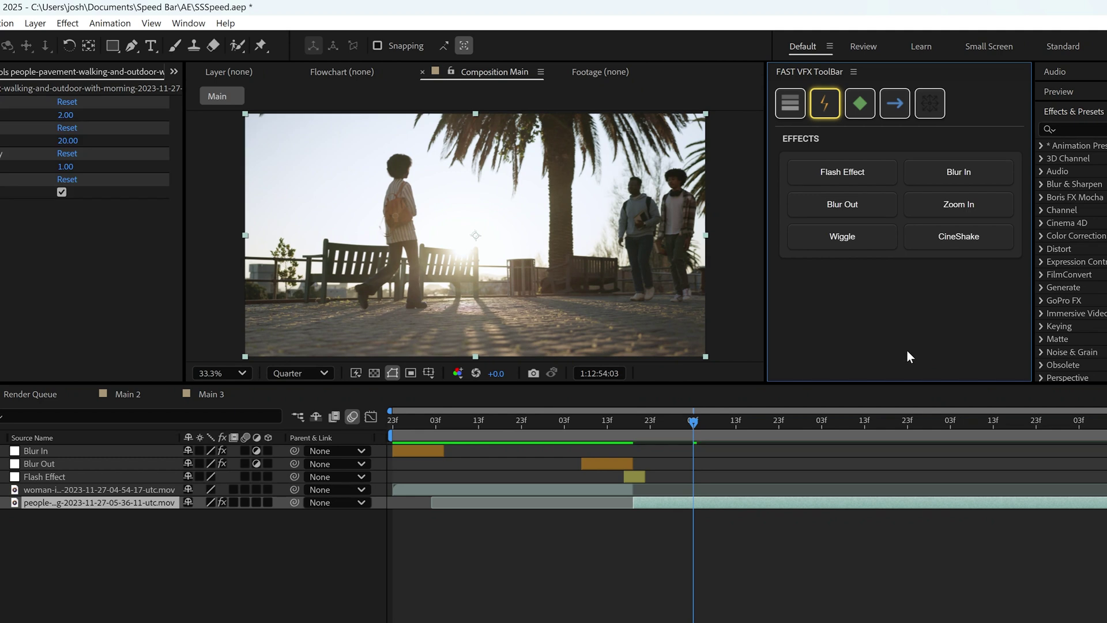
mouse_move(683, 425)
mouse_down()
mouse_move(649, 436)
mouse_move(670, 437)
mouse_up()
key(space)
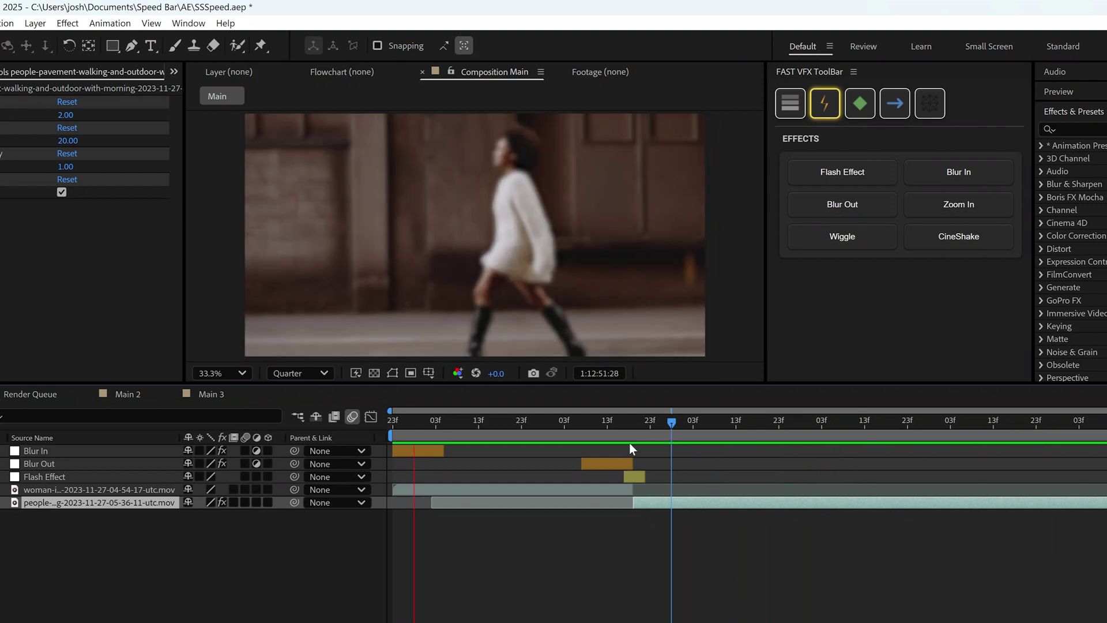
click(664, 435)
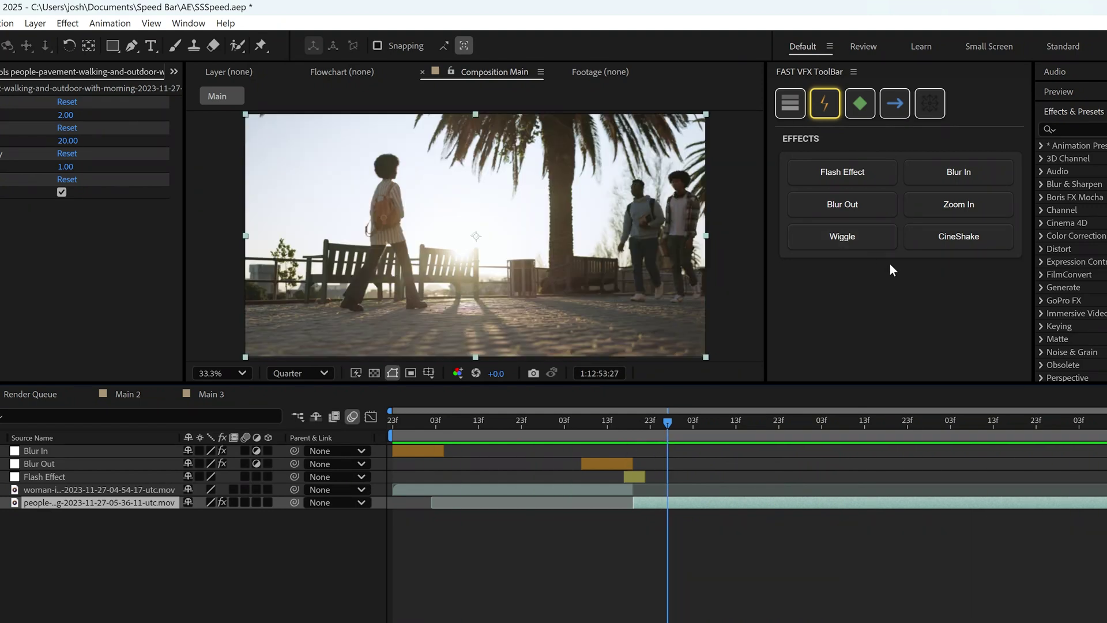
In CineShake Controls, look through the shake presets, then choose the Handheld Camera shake type.
click(954, 247)
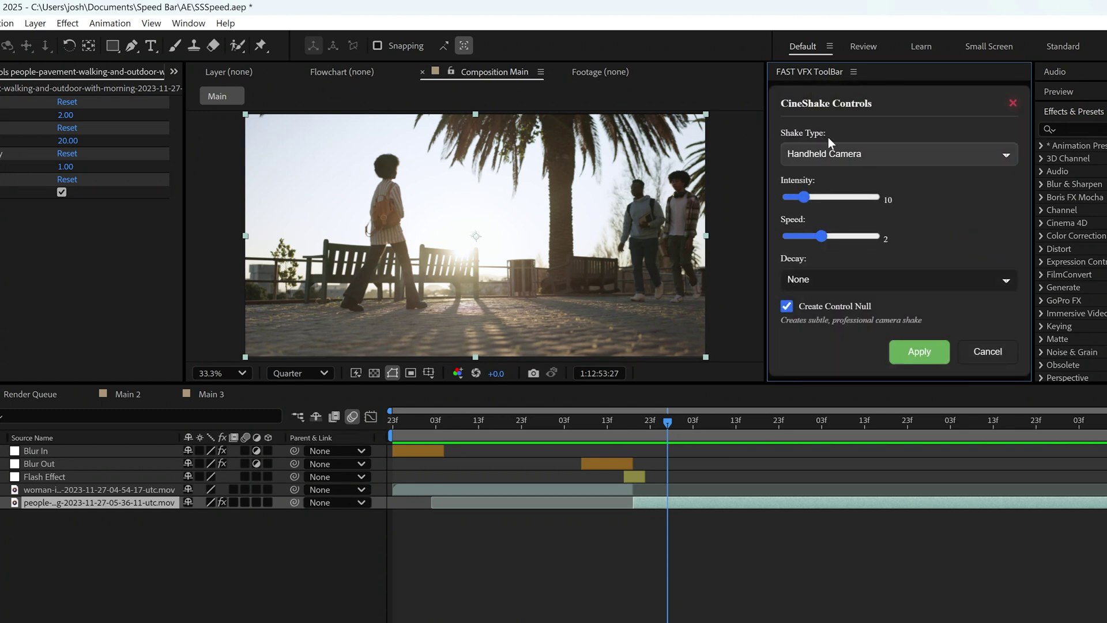
click(859, 156)
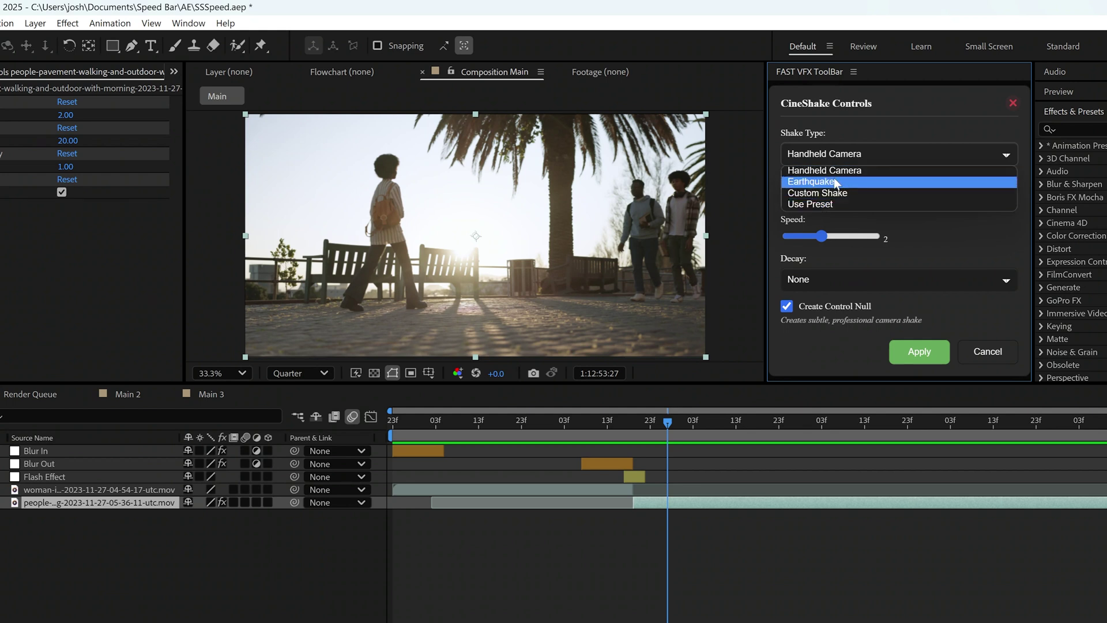
click(823, 205)
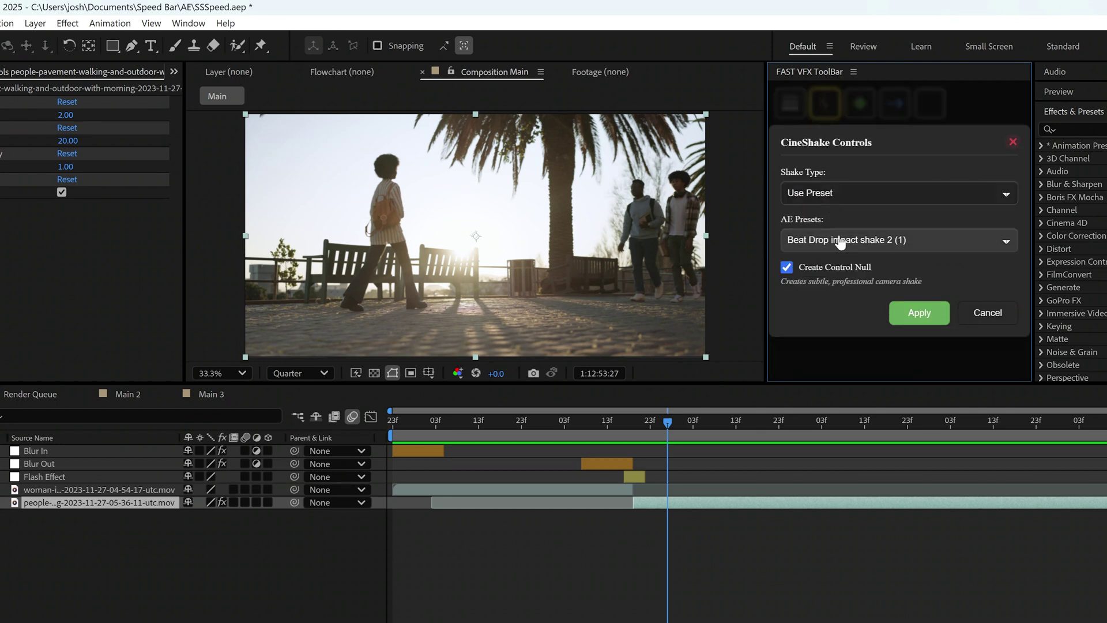
click(845, 241)
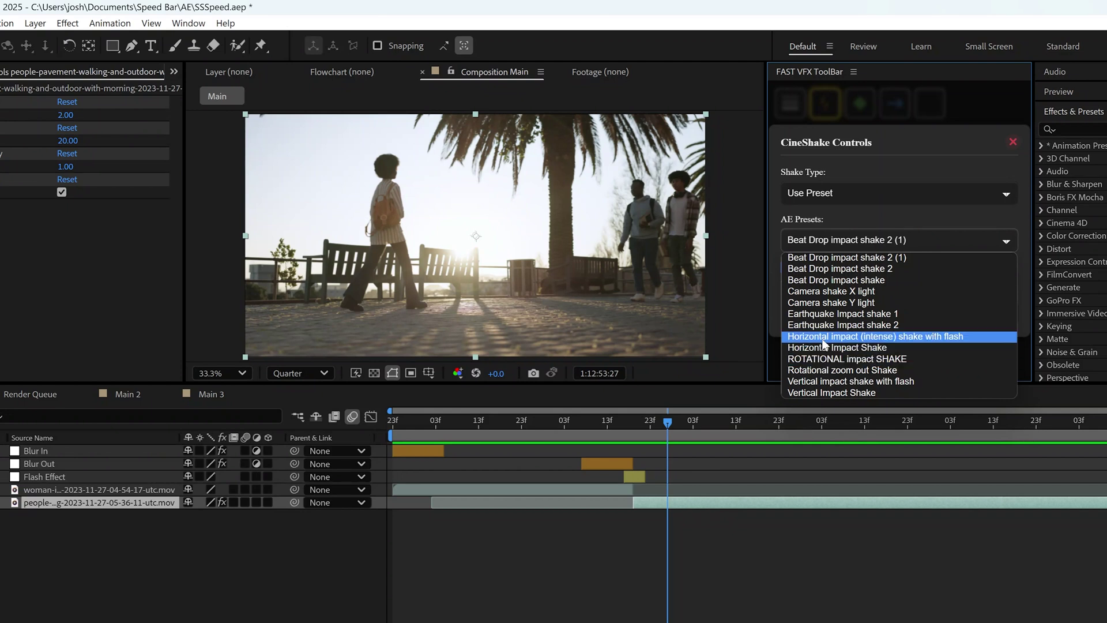
click(854, 219)
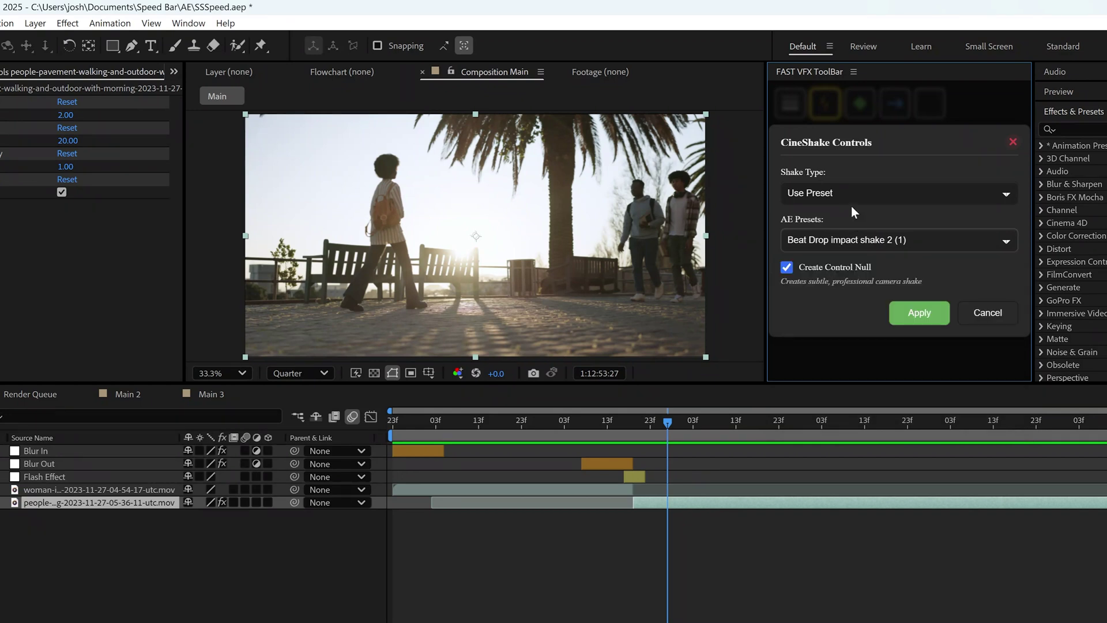
click(859, 200)
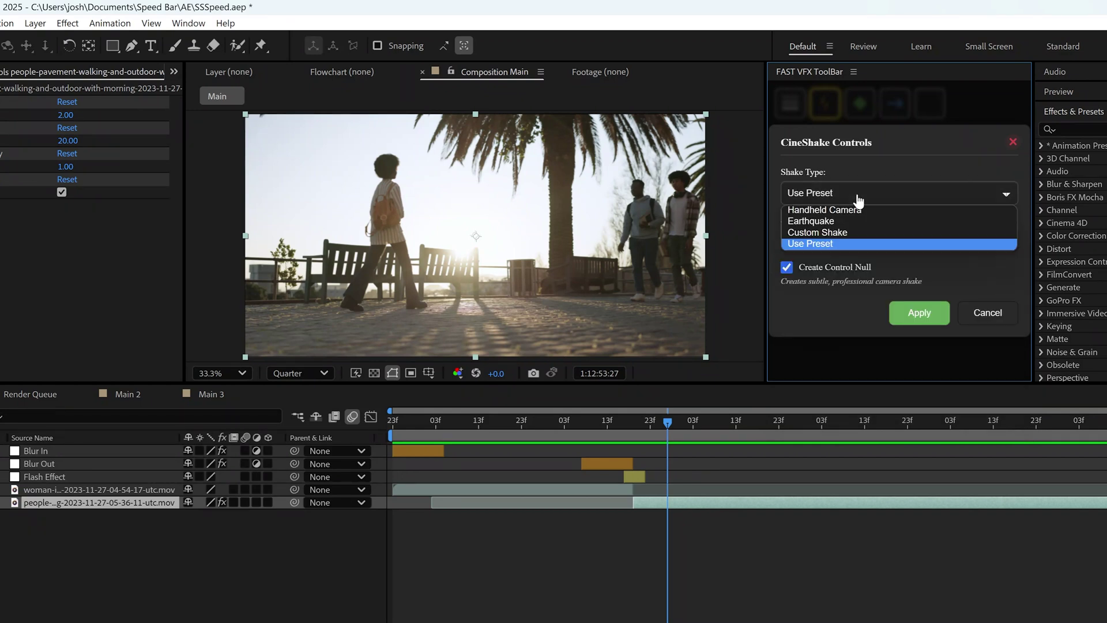
click(844, 213)
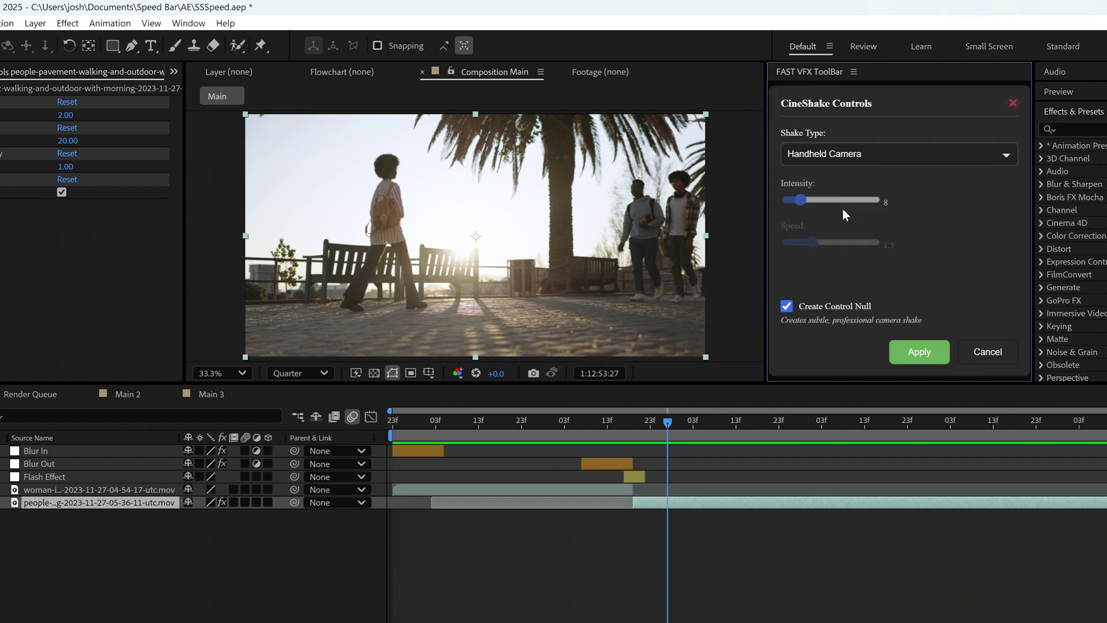
Set intensity 12, speed 2.4 and decay None, apply with a control null, and preview.
click(803, 198)
drag(803, 198, 809, 201)
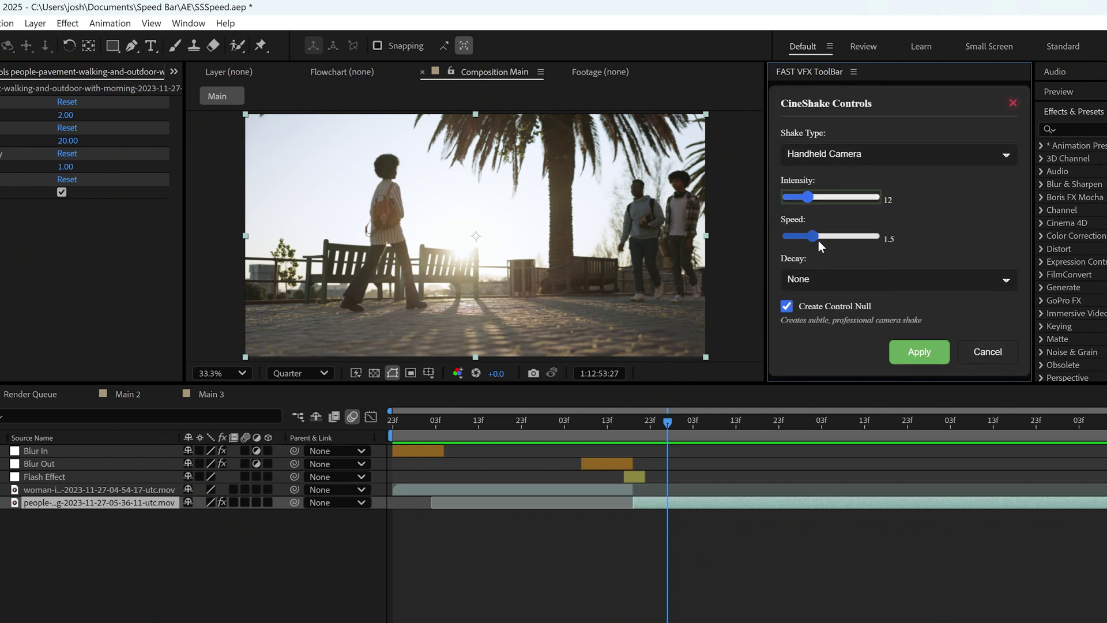
drag(818, 241, 828, 232)
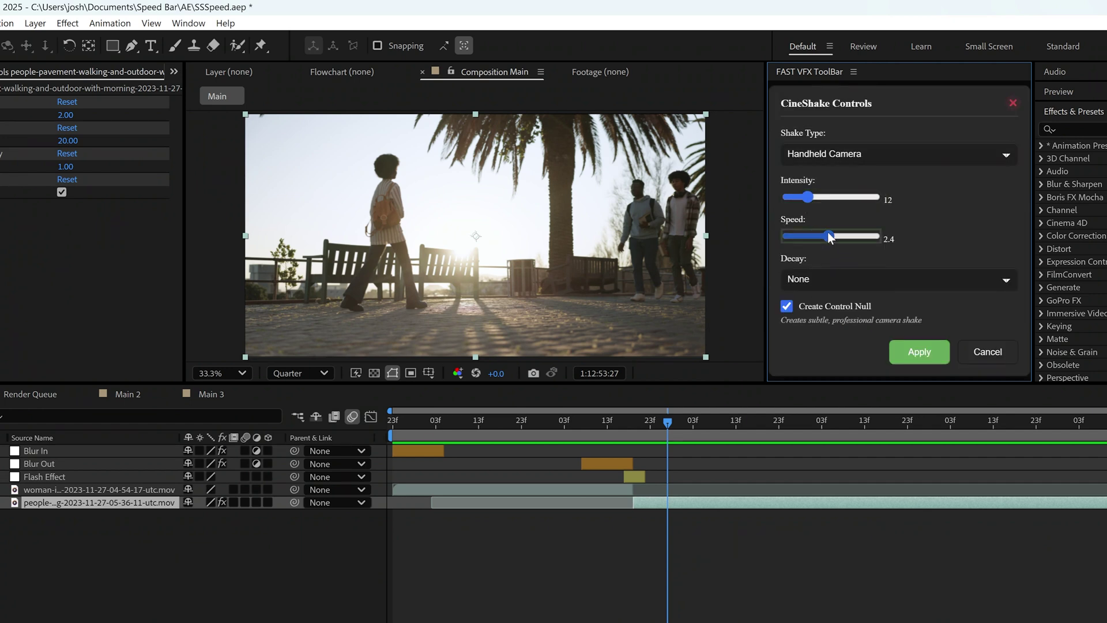
click(858, 283)
click(860, 287)
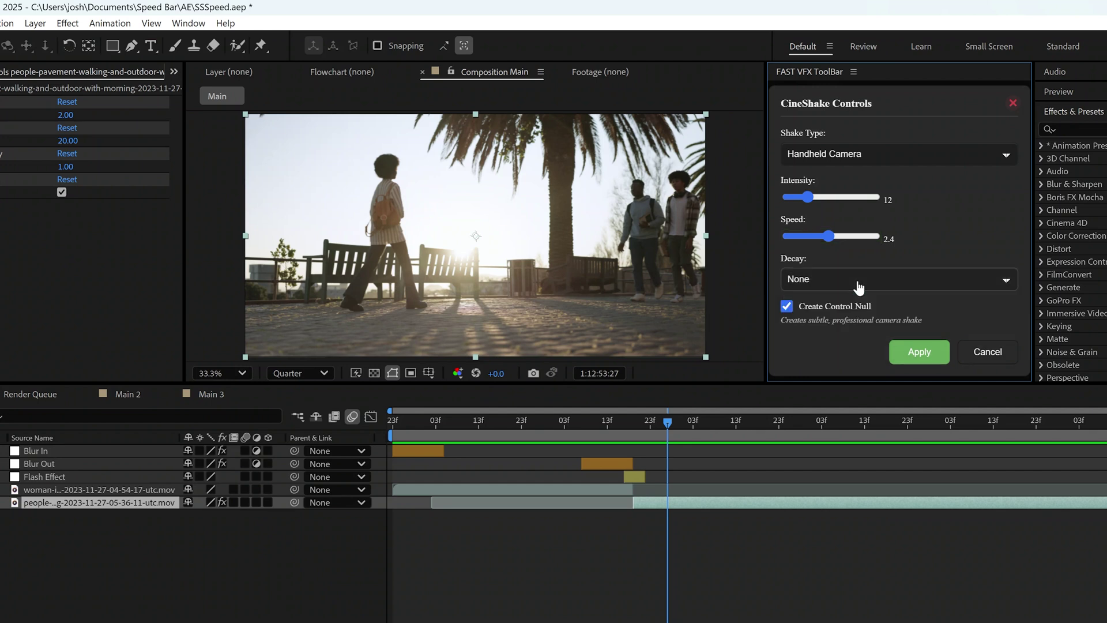
click(910, 355)
drag(667, 423, 700, 421)
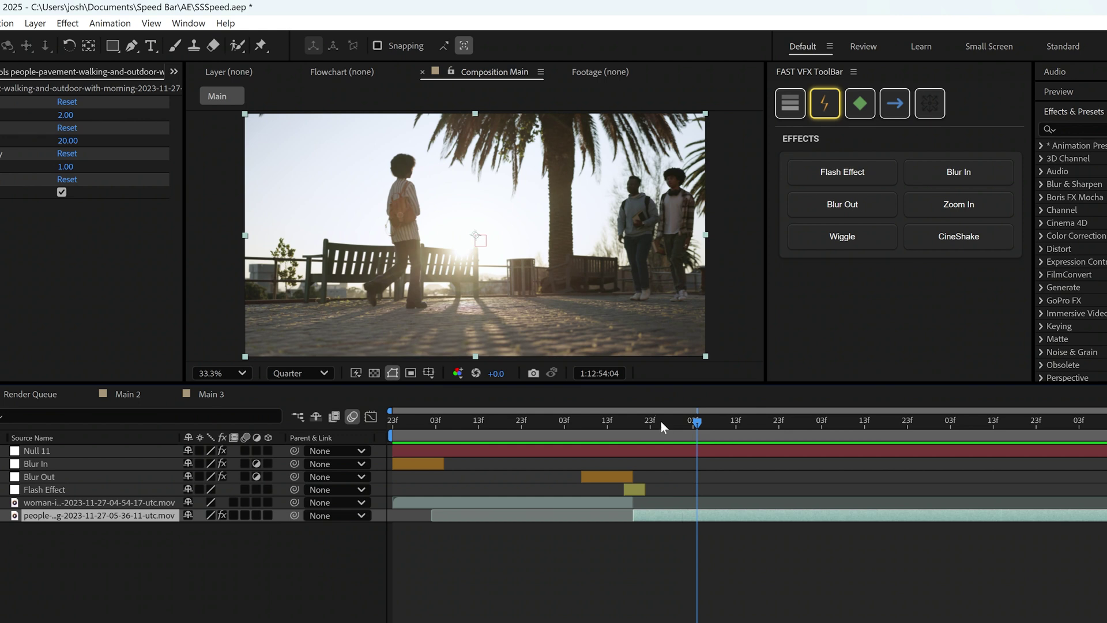
key(space)
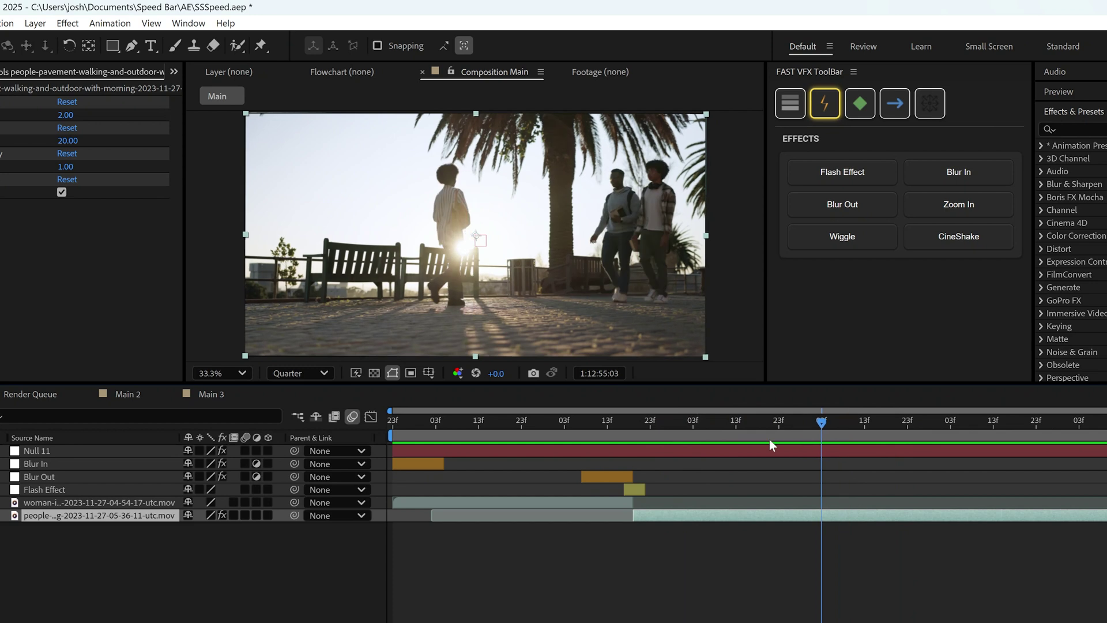
click(706, 444)
Keyframe the people clip's Position and Scale to zoom from 100% to 144%, then select all four keyframes.
click(865, 112)
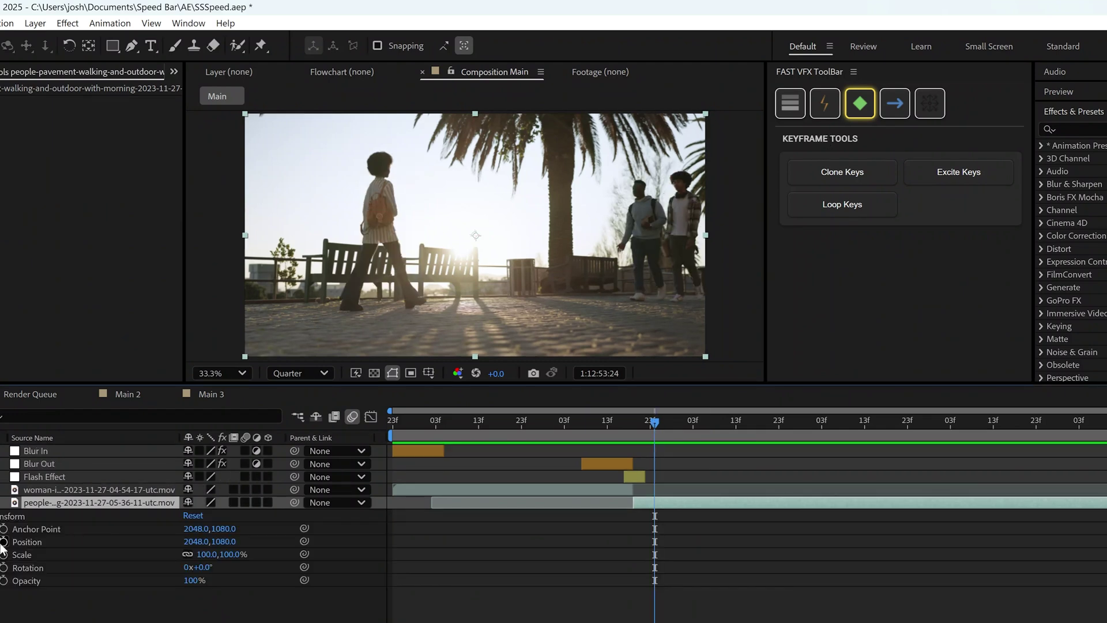
click(4, 542)
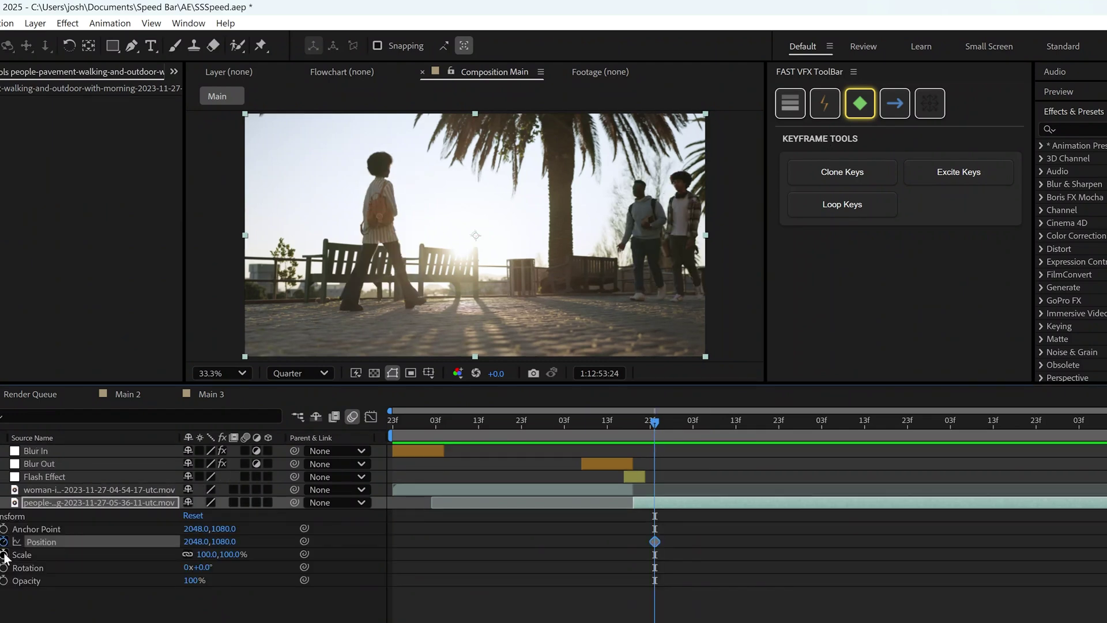
click(3, 555)
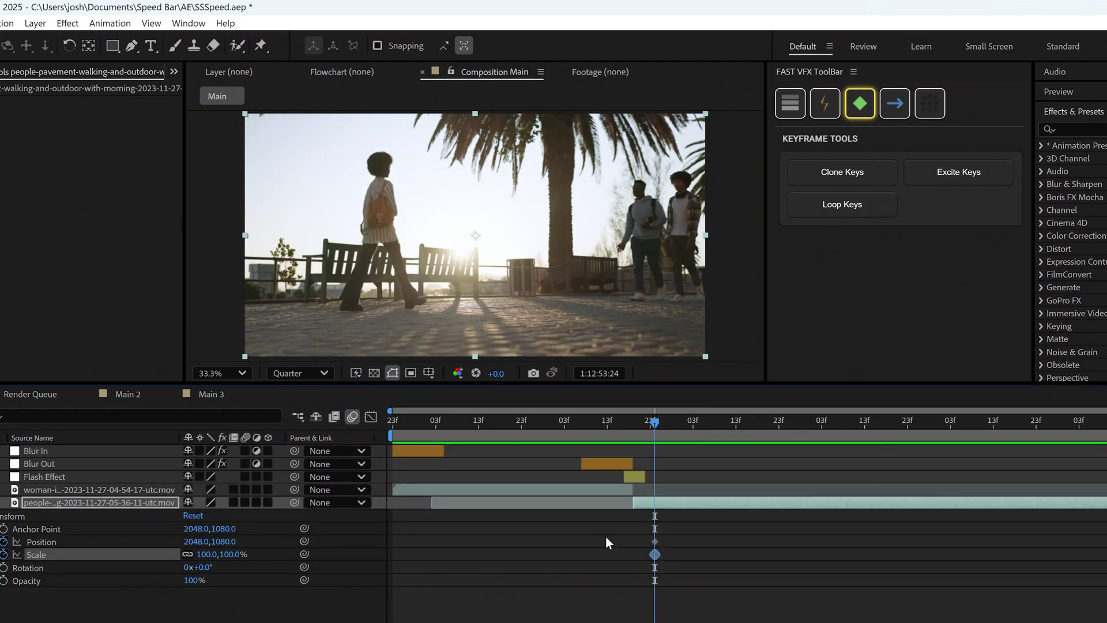
click(715, 425)
click(732, 424)
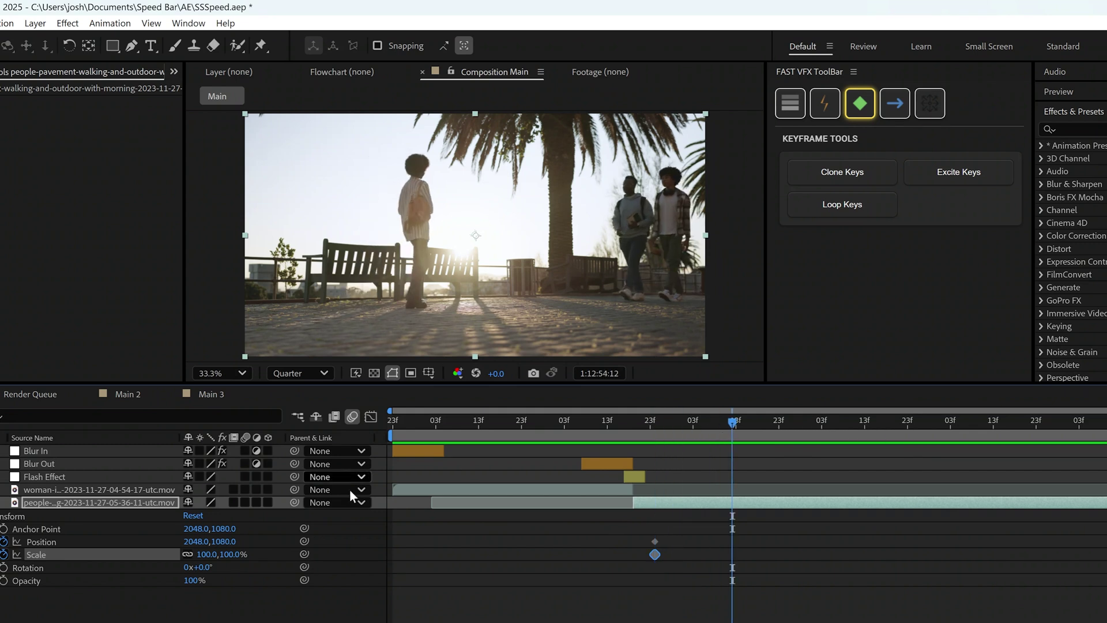
drag(217, 554, 375, 541)
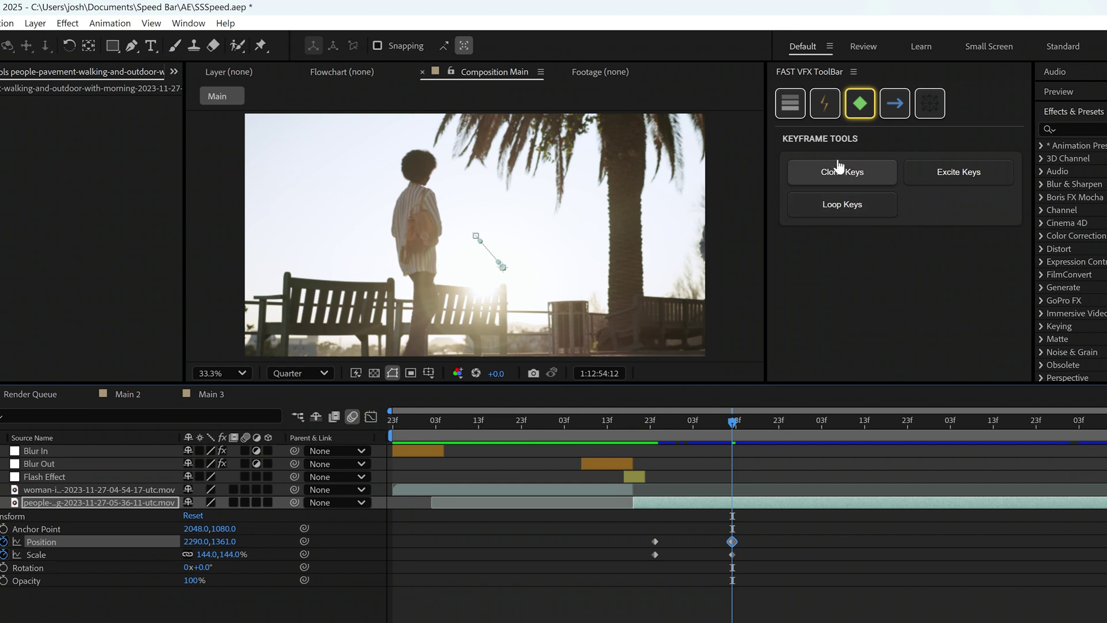
drag(750, 526, 632, 563)
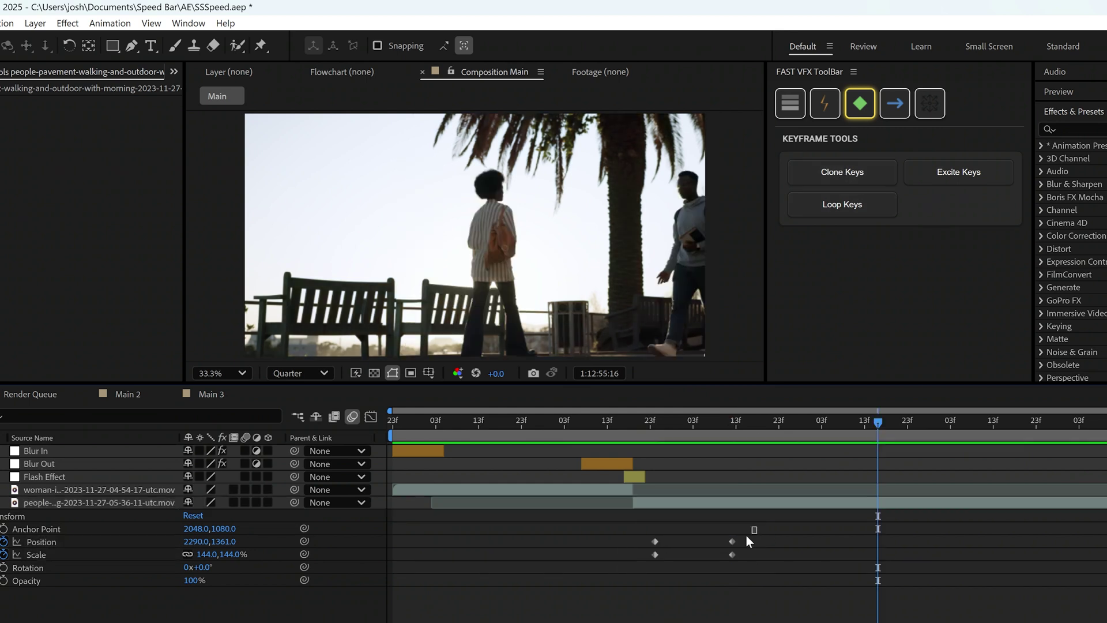
drag(752, 526, 606, 570)
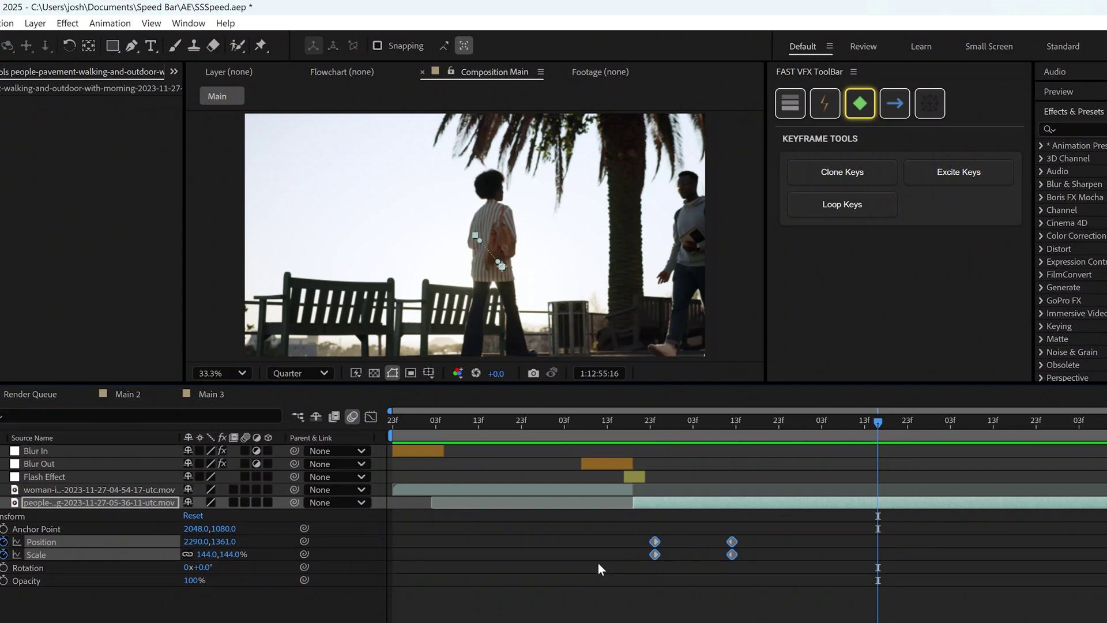
click(842, 173)
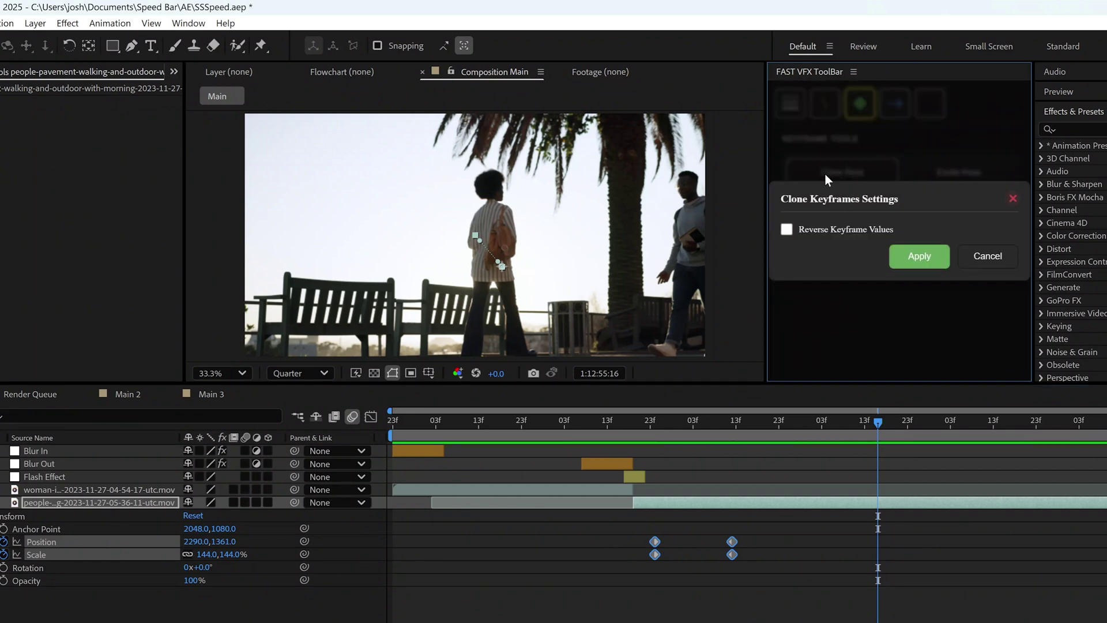
click(787, 231)
click(920, 257)
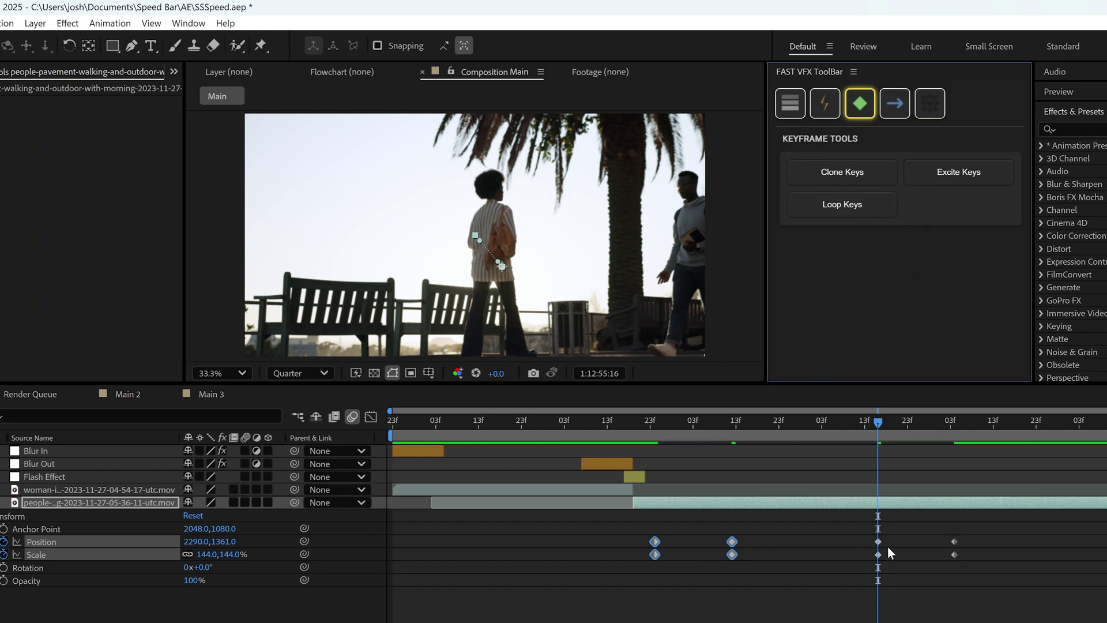
drag(630, 418, 1057, 372)
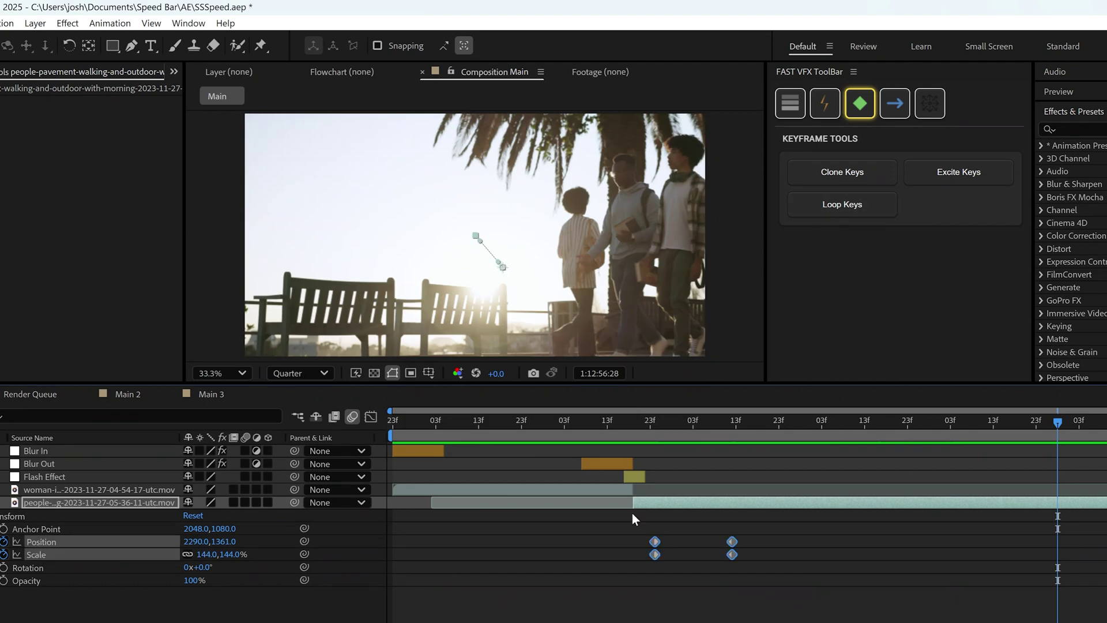
drag(630, 512, 752, 576)
drag(799, 424, 819, 420)
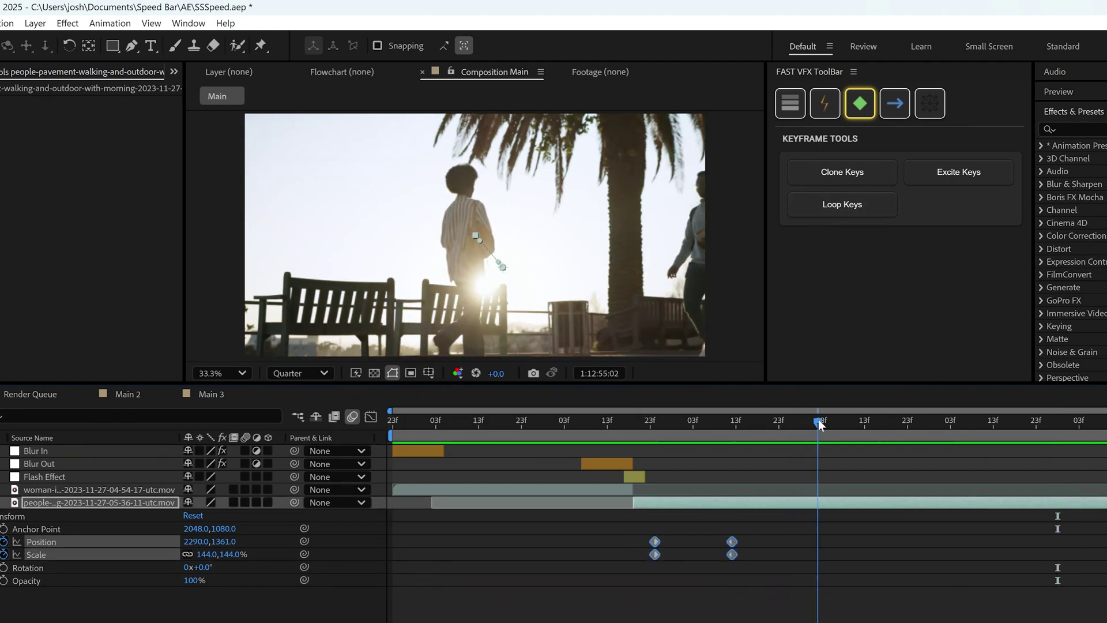
click(836, 204)
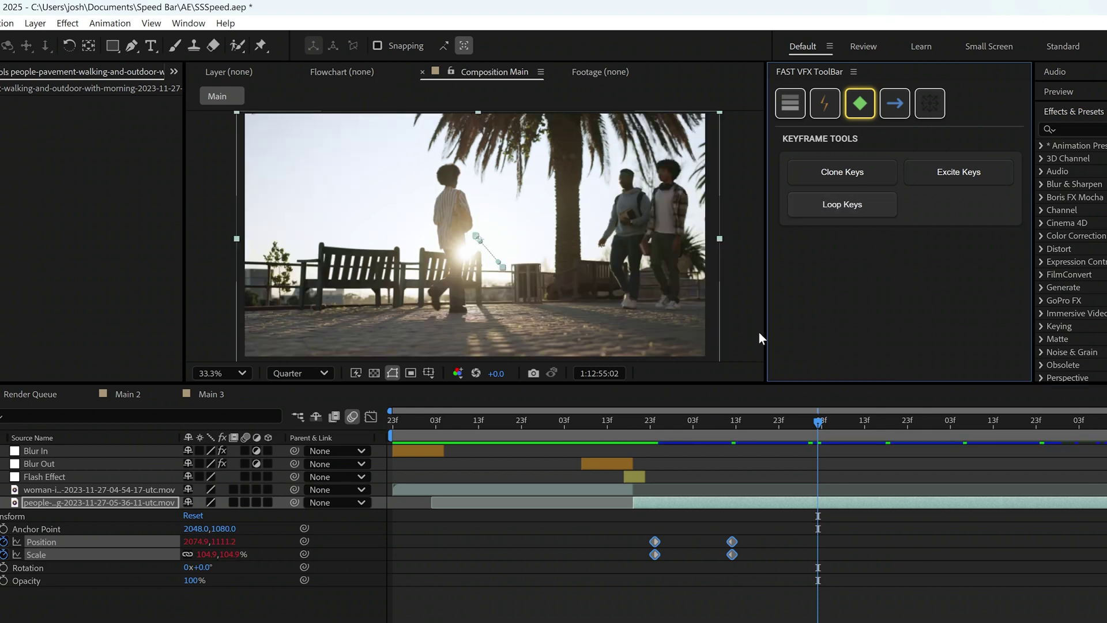
click(637, 426)
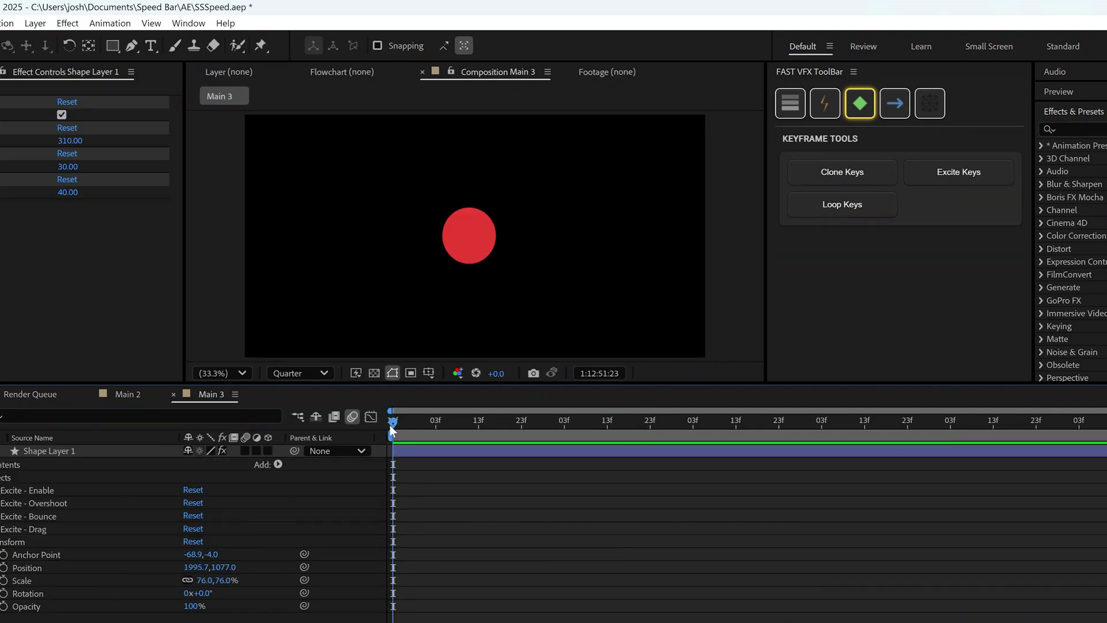
Keyframe the red circle's Position and Scale in Main 3, growing it to 180% scale.
drag(390, 424, 424, 420)
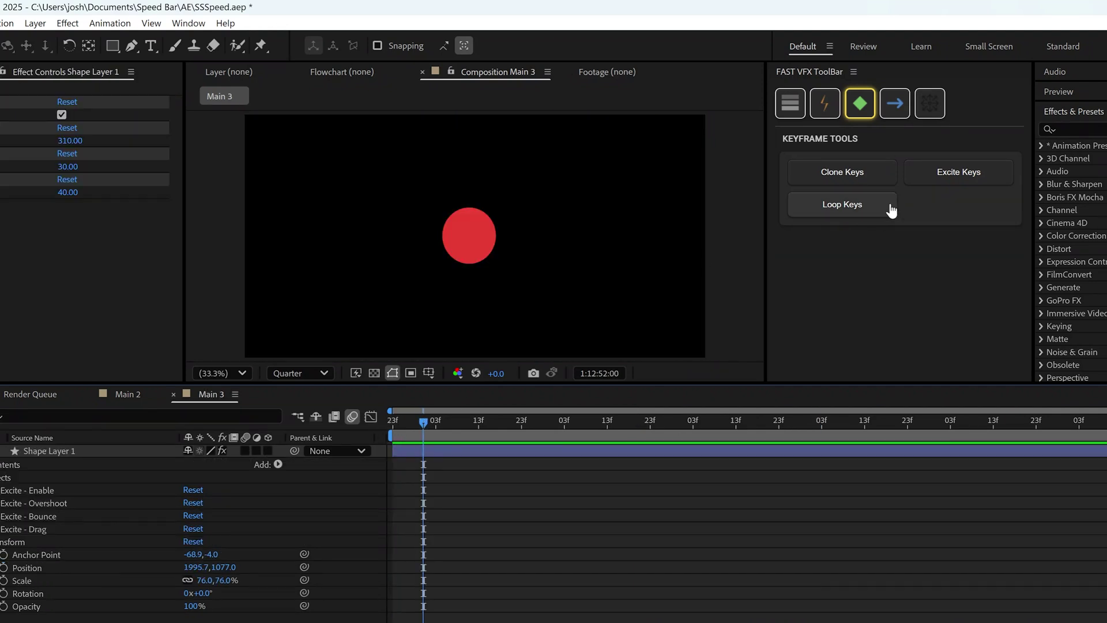
click(948, 173)
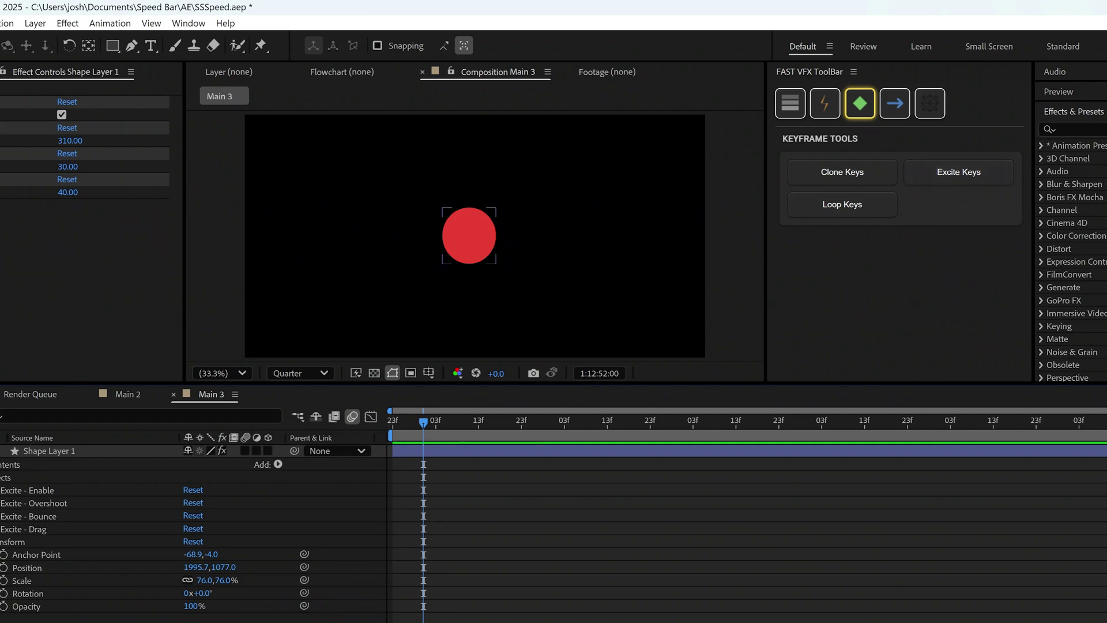
click(3, 568)
click(4, 593)
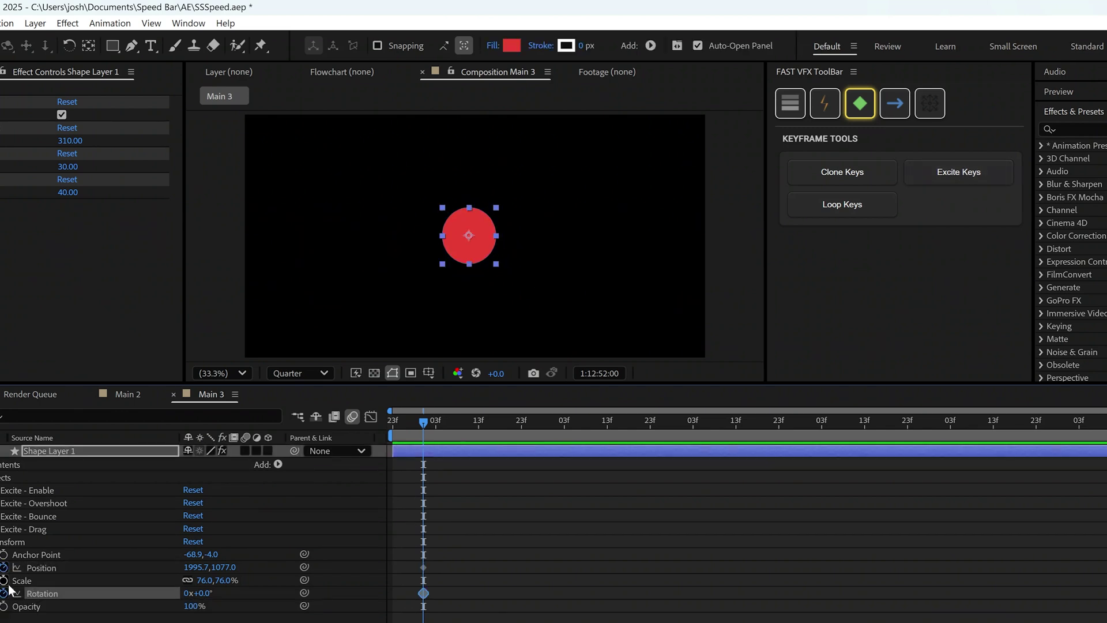
click(3, 593)
click(4, 581)
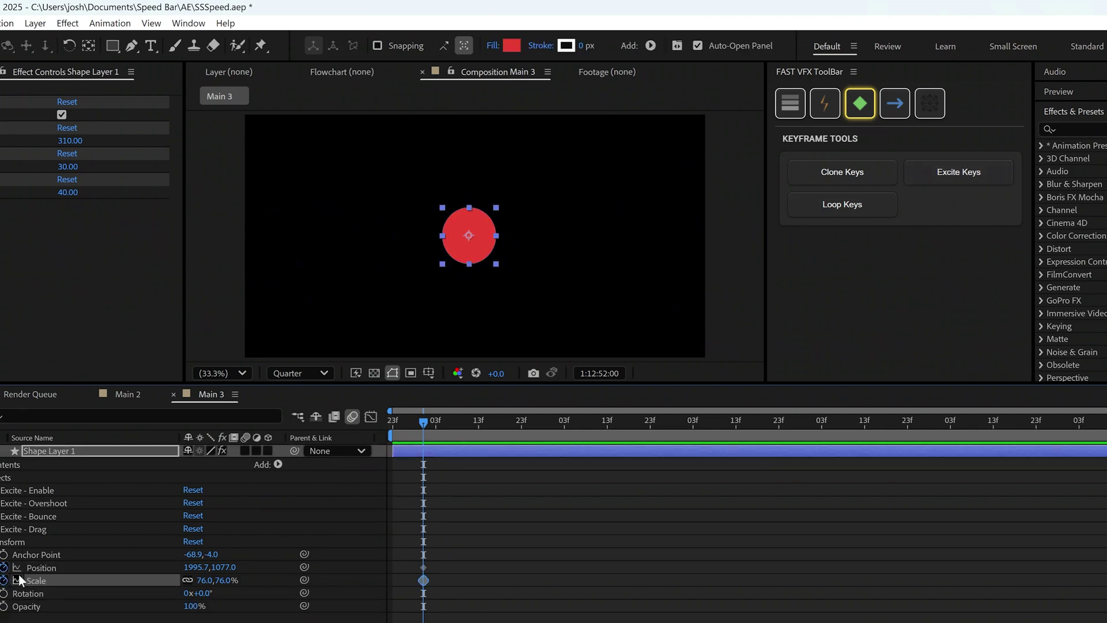
drag(418, 439, 491, 427)
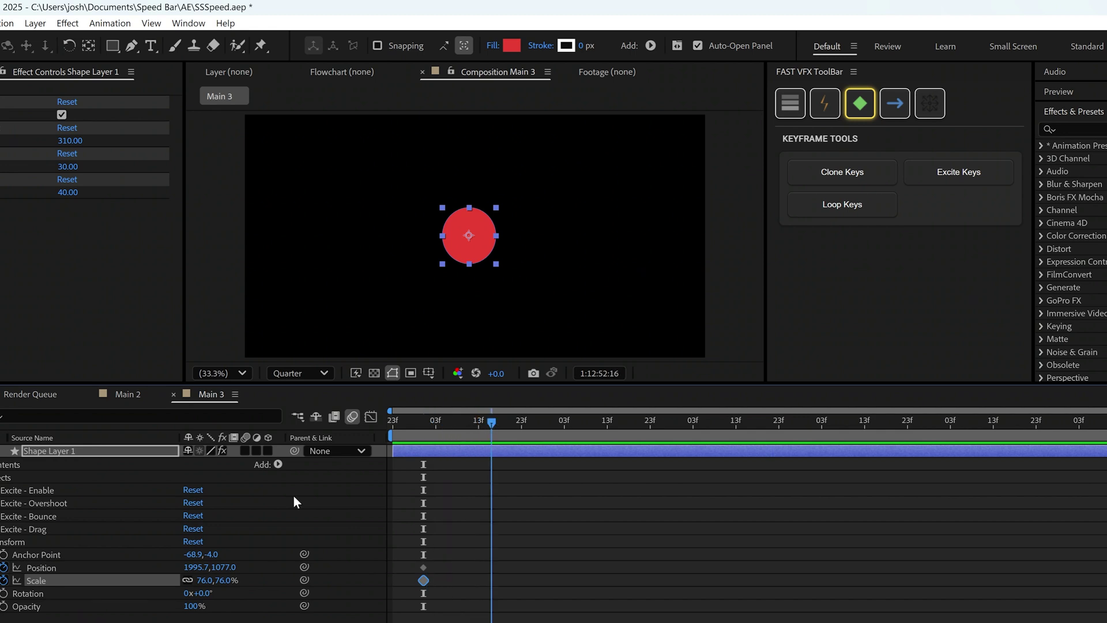
drag(206, 580, 270, 567)
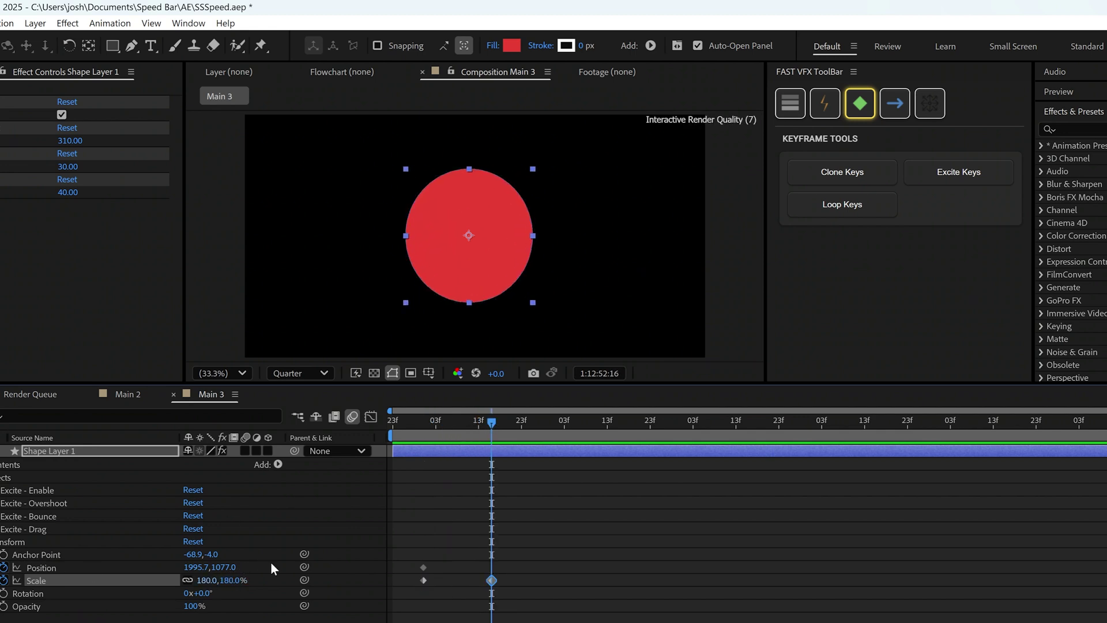
Apply Easy Ease to the circle's four Position and Scale keyframes.
click(270, 567)
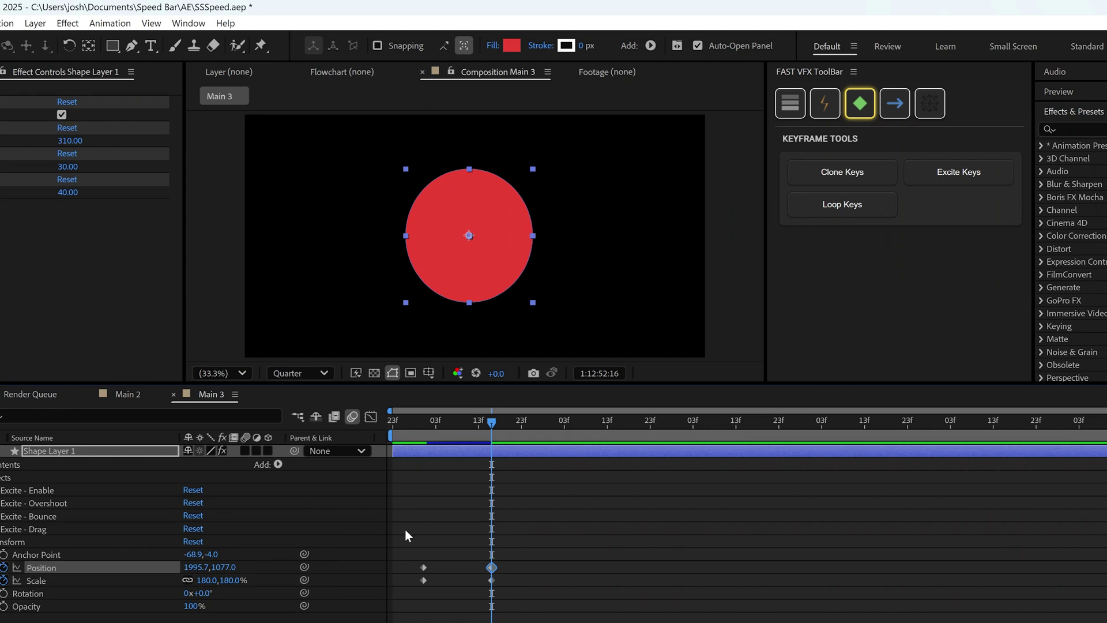
drag(397, 542, 504, 593)
right_click(491, 580)
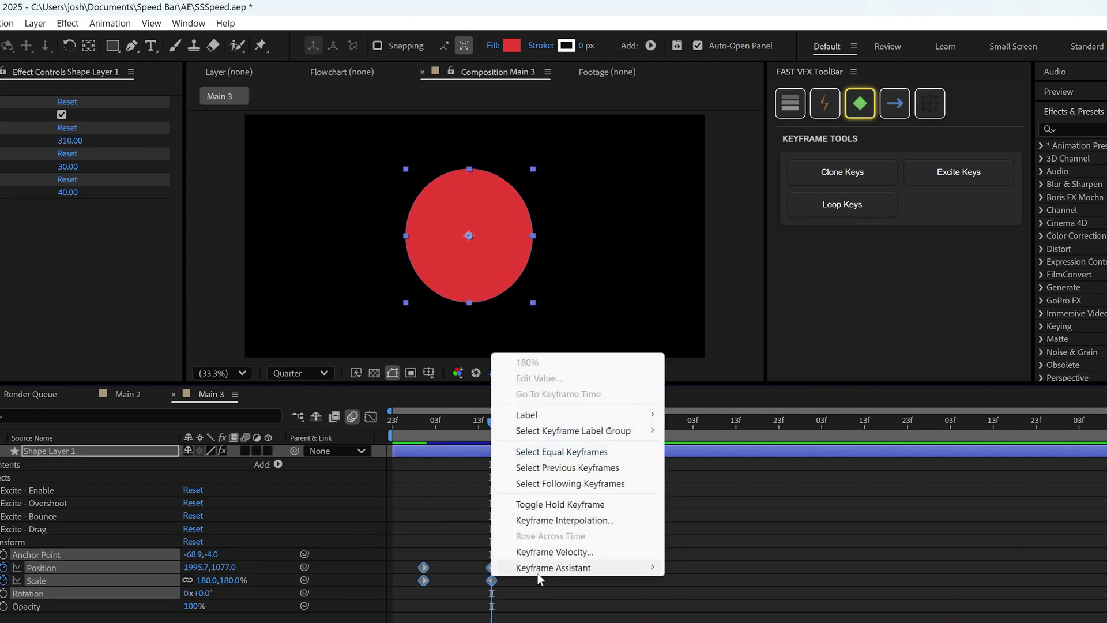
mouse_move(557, 568)
click(697, 410)
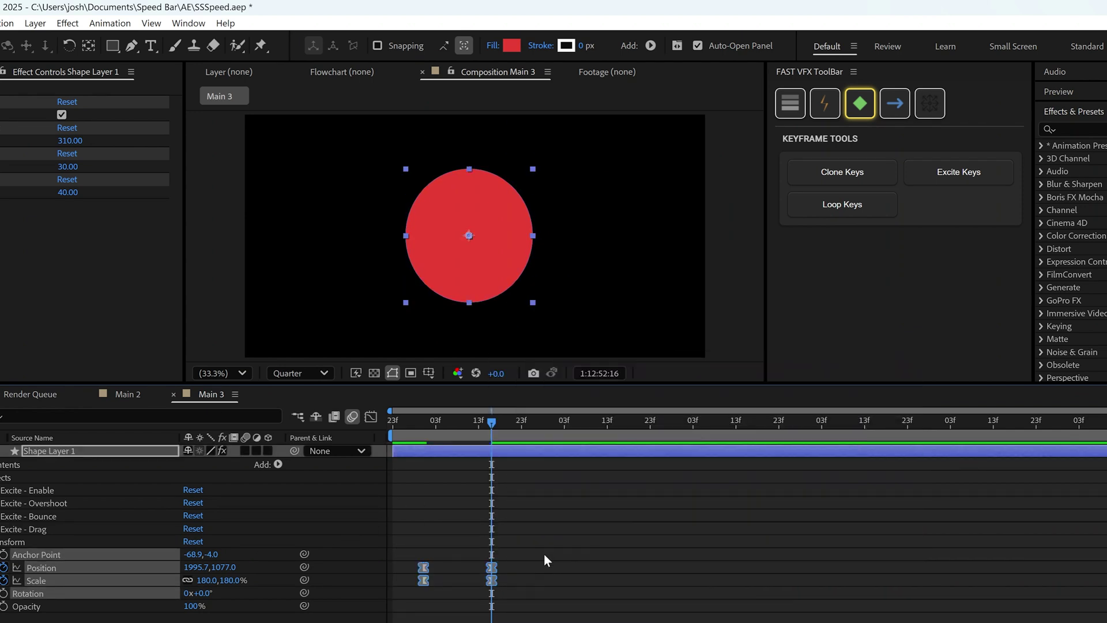
Play the circle's growing animation back from the start.
click(411, 421)
key(space)
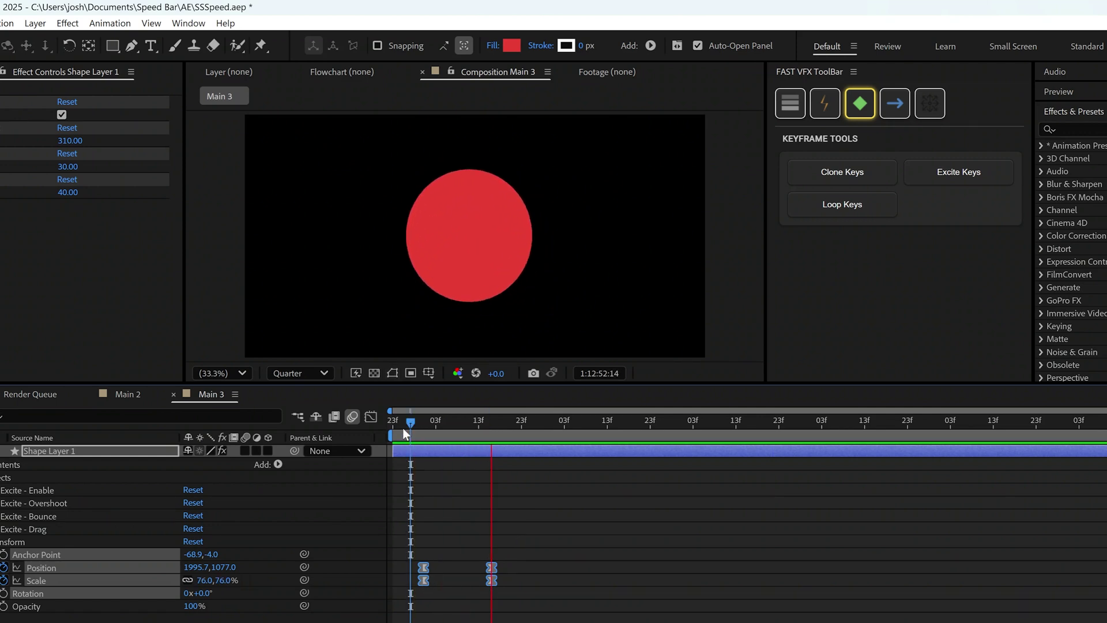
click(406, 424)
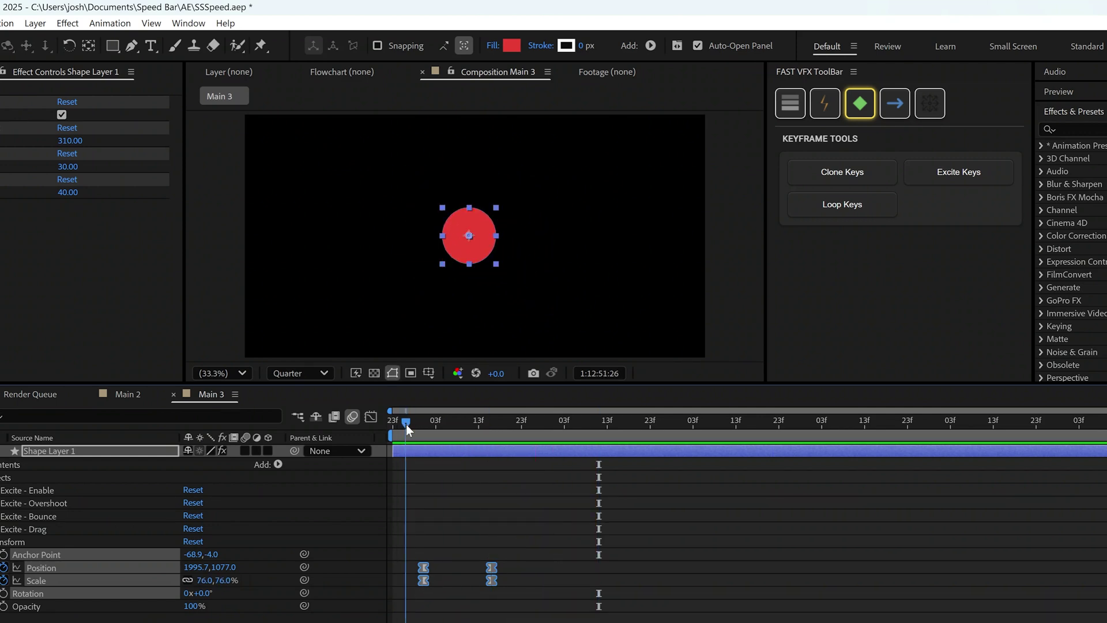
key(space)
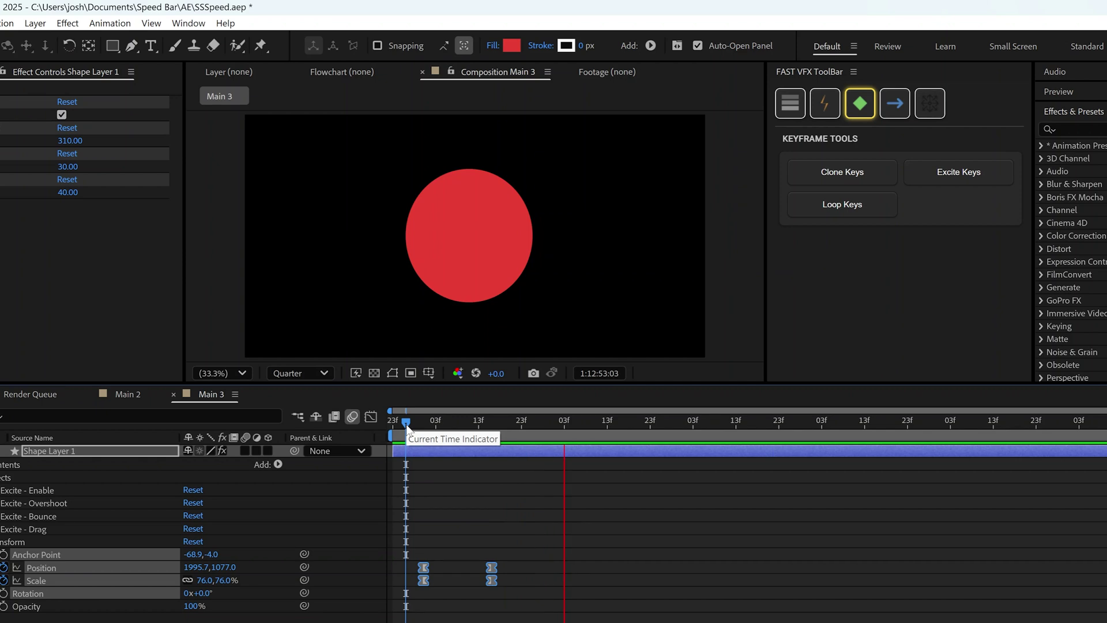
key(space)
Apply Excite Keys to the circle's four Position and Scale keyframes and preview the bounce.
drag(404, 534, 532, 600)
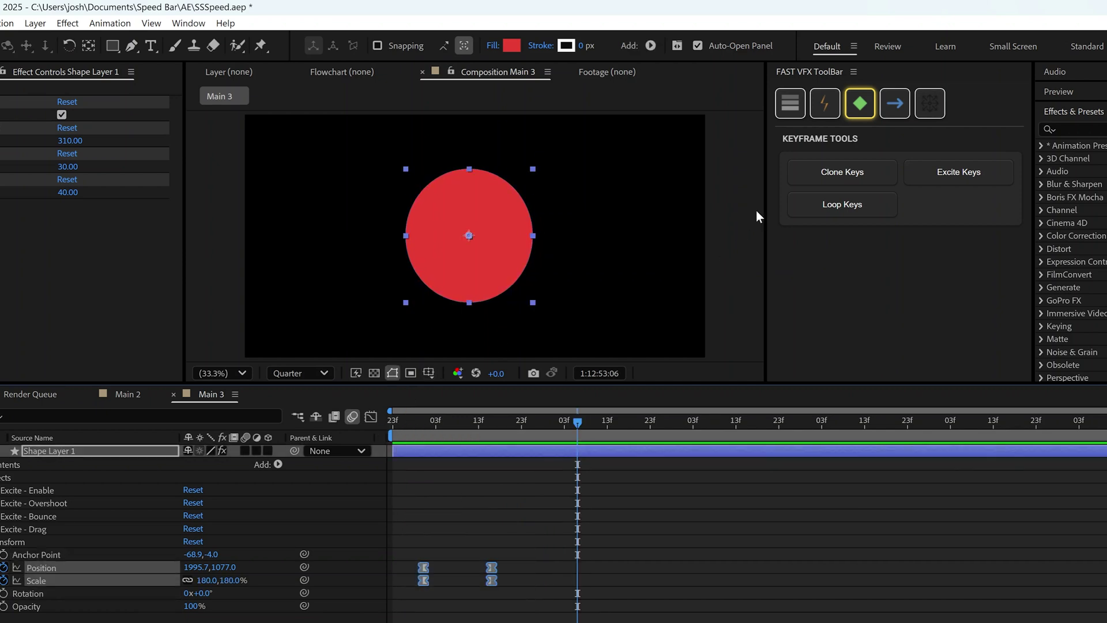
click(947, 176)
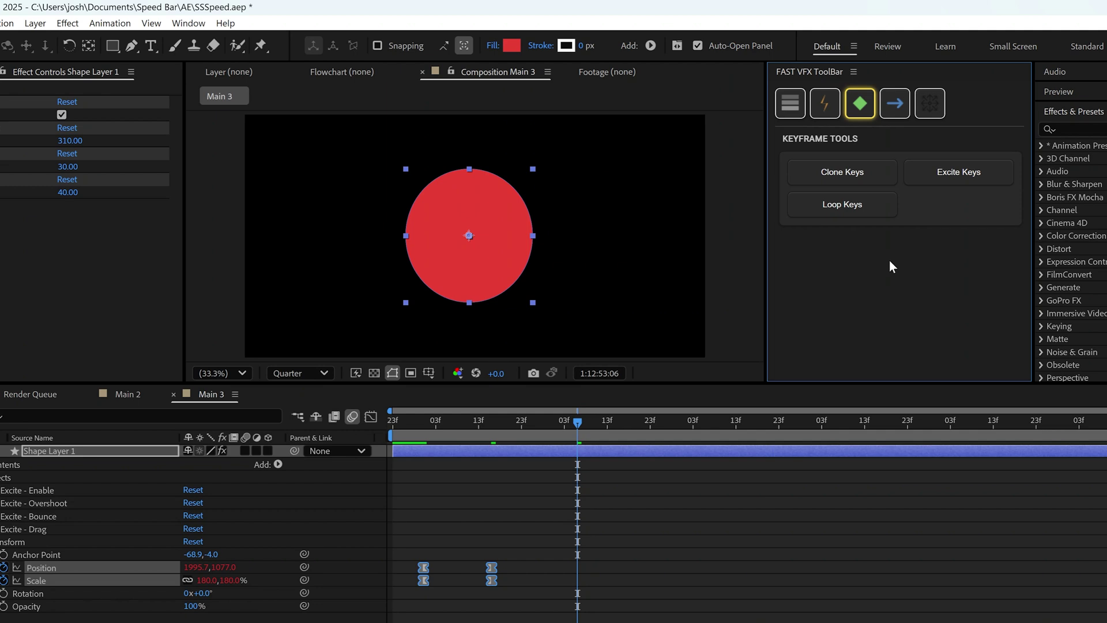
key(space)
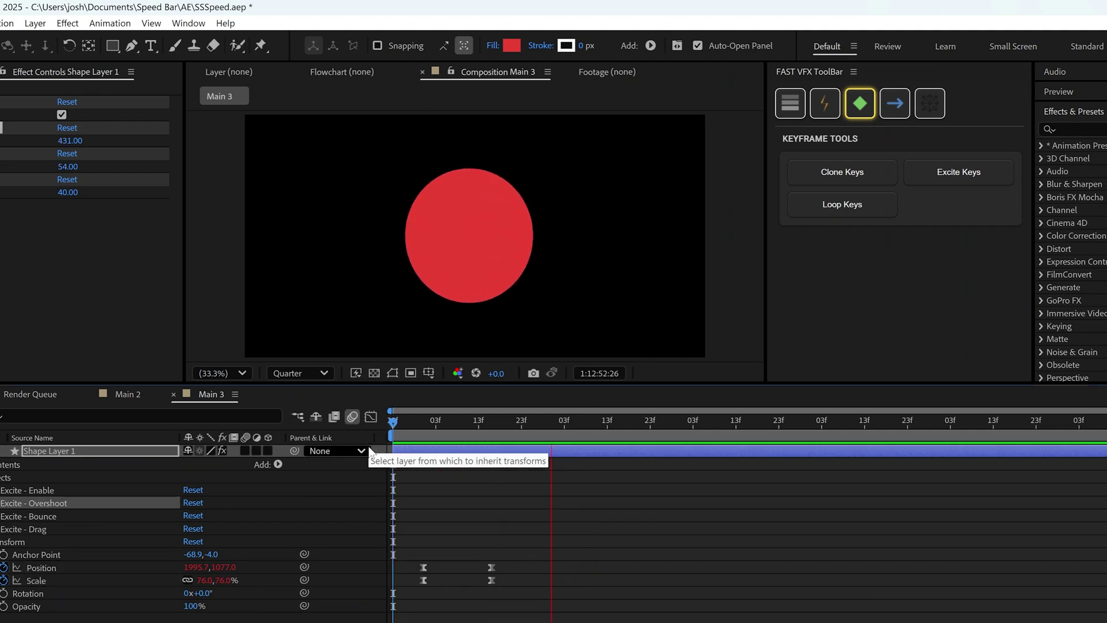
key(space)
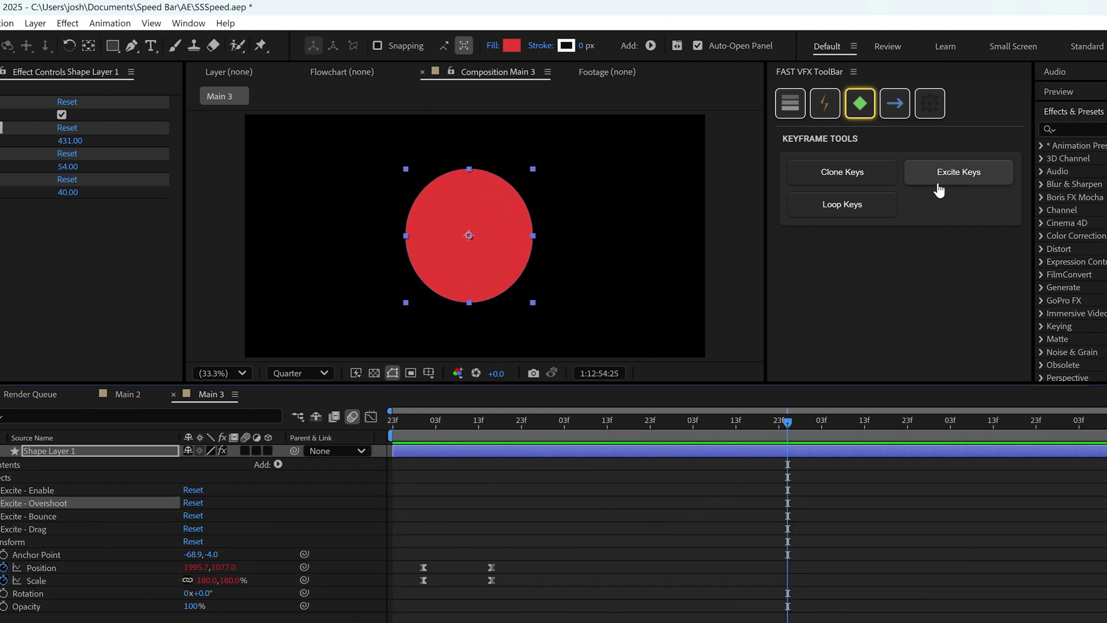
click(958, 187)
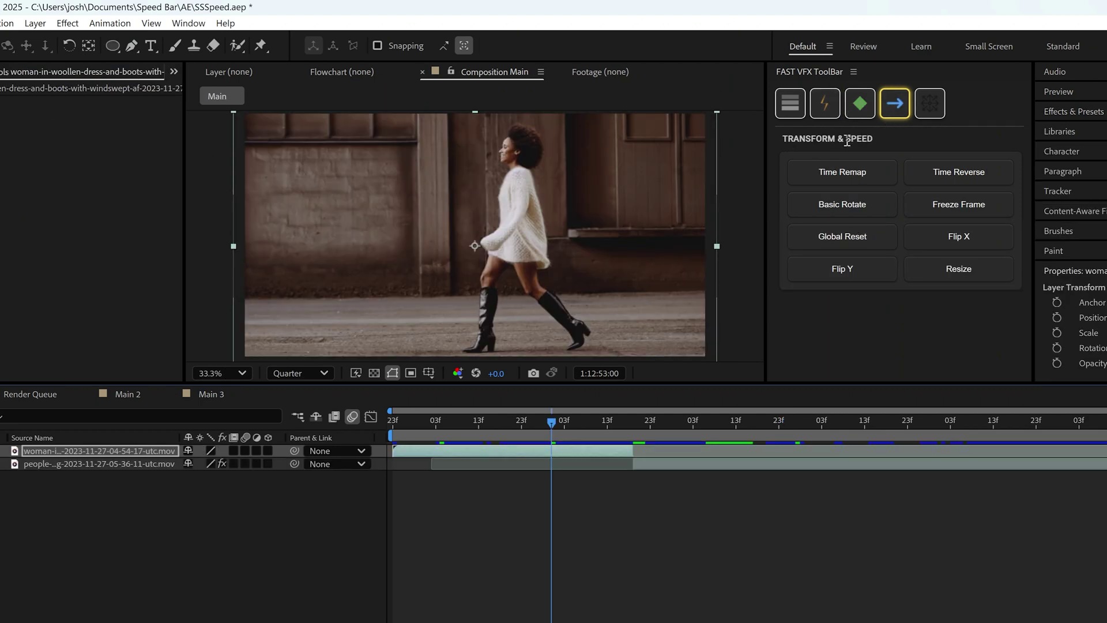
Enable Time Remap on the walking-woman clip, then collapse its property rows with U.
click(829, 177)
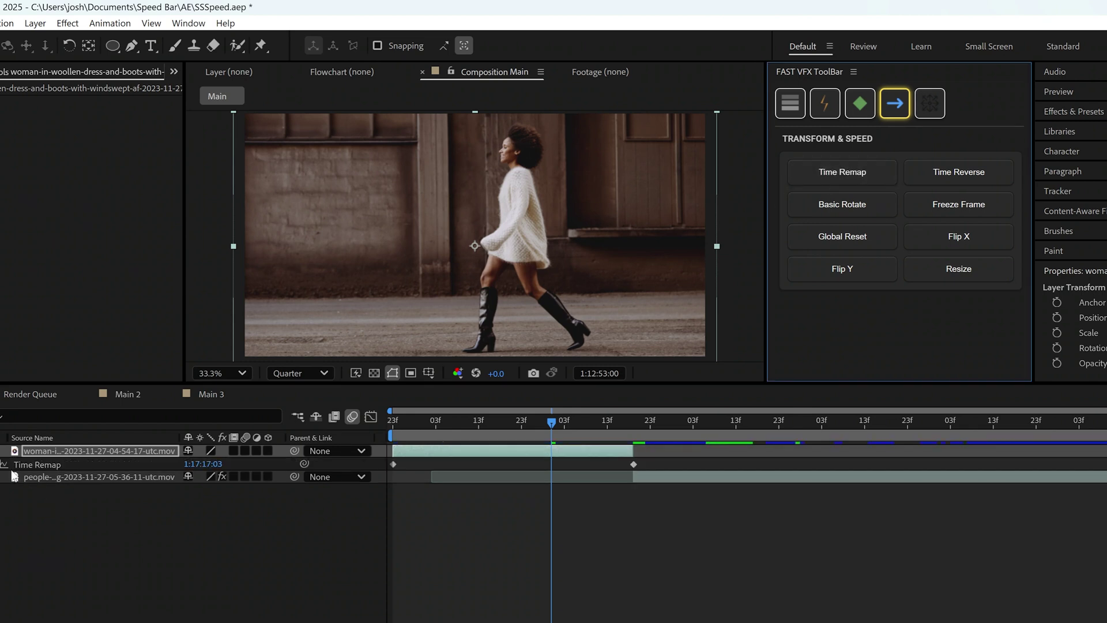
click(60, 445)
key(u)
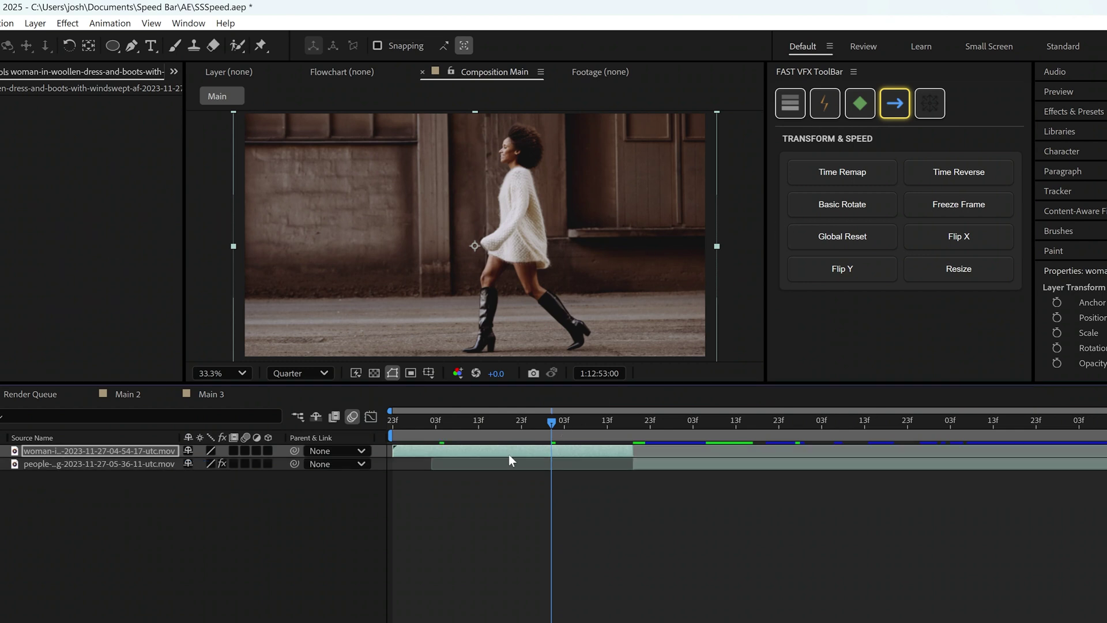
click(822, 213)
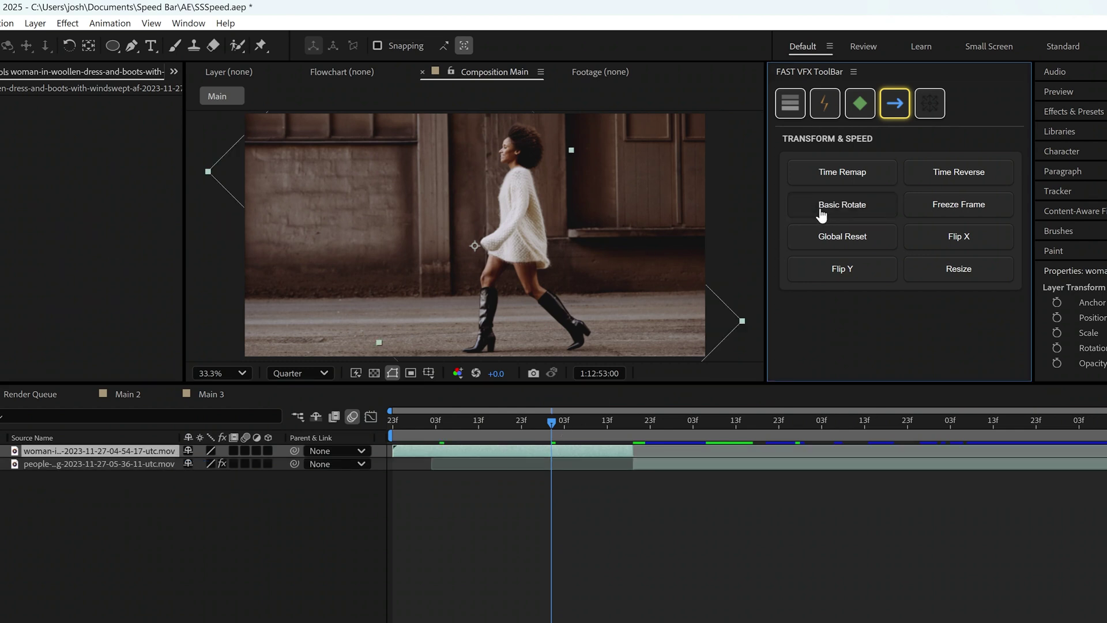
click(822, 211)
click(821, 212)
click(822, 211)
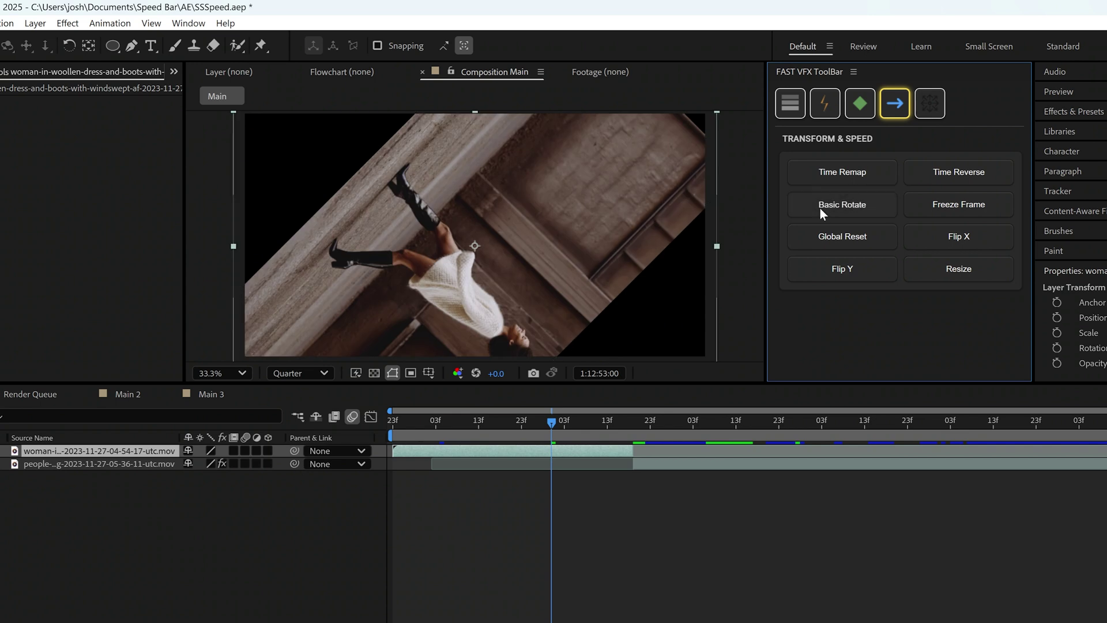
click(820, 209)
click(820, 209)
click(820, 208)
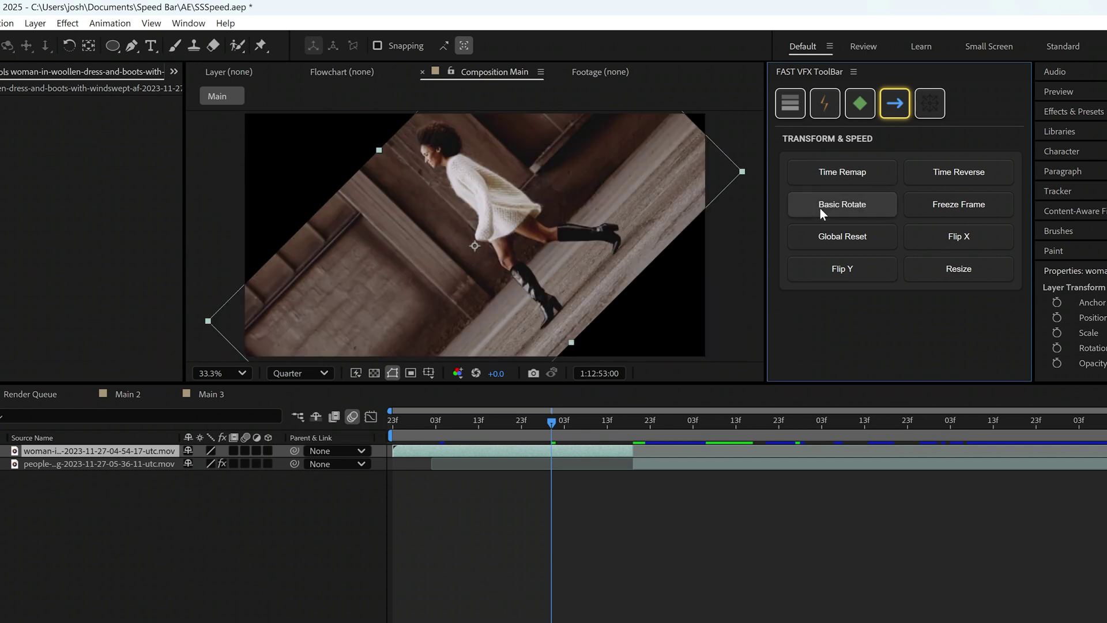
click(820, 209)
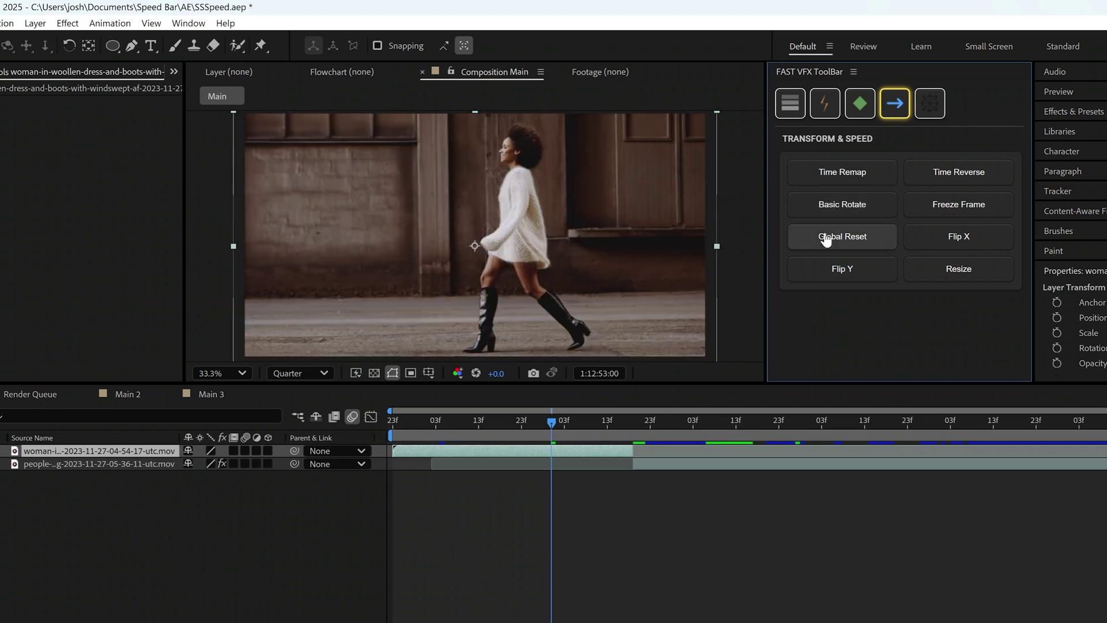
click(825, 235)
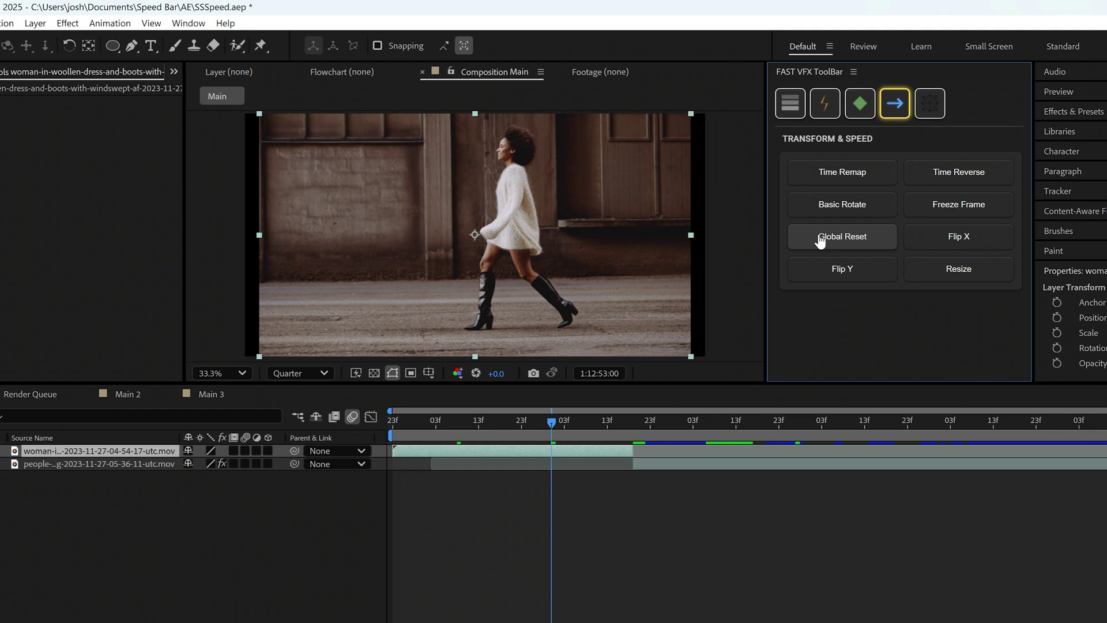
click(822, 240)
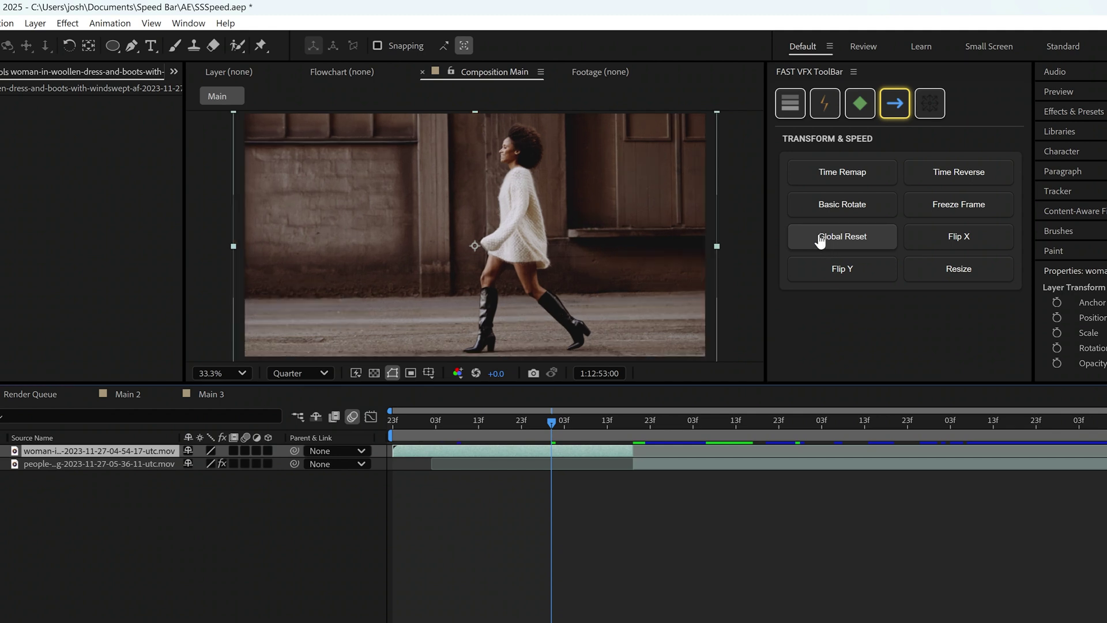
click(843, 269)
click(842, 270)
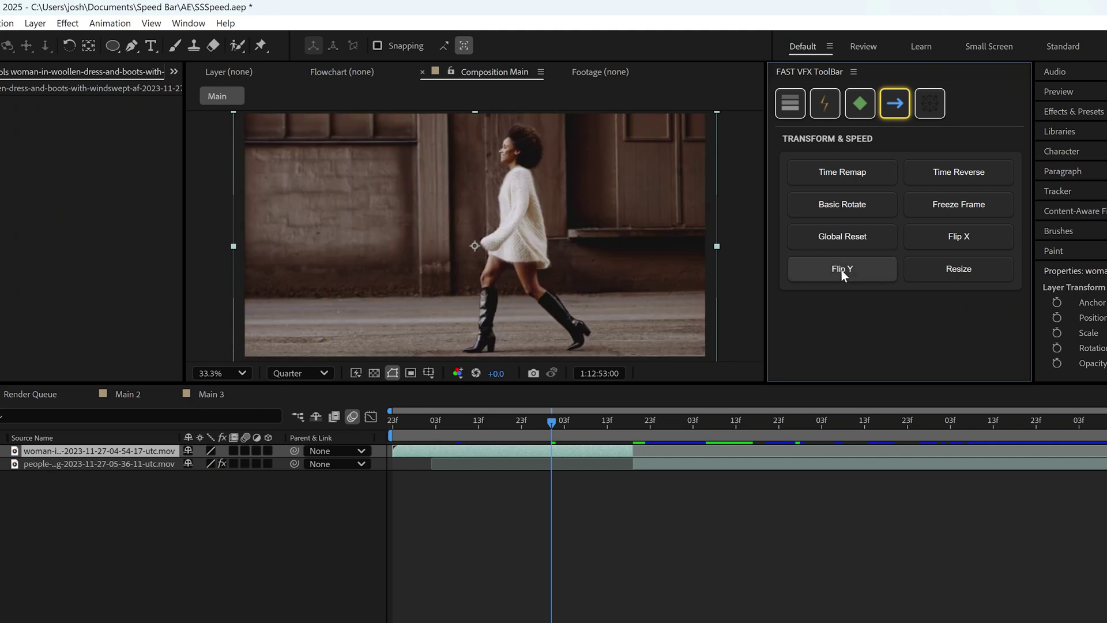
click(965, 241)
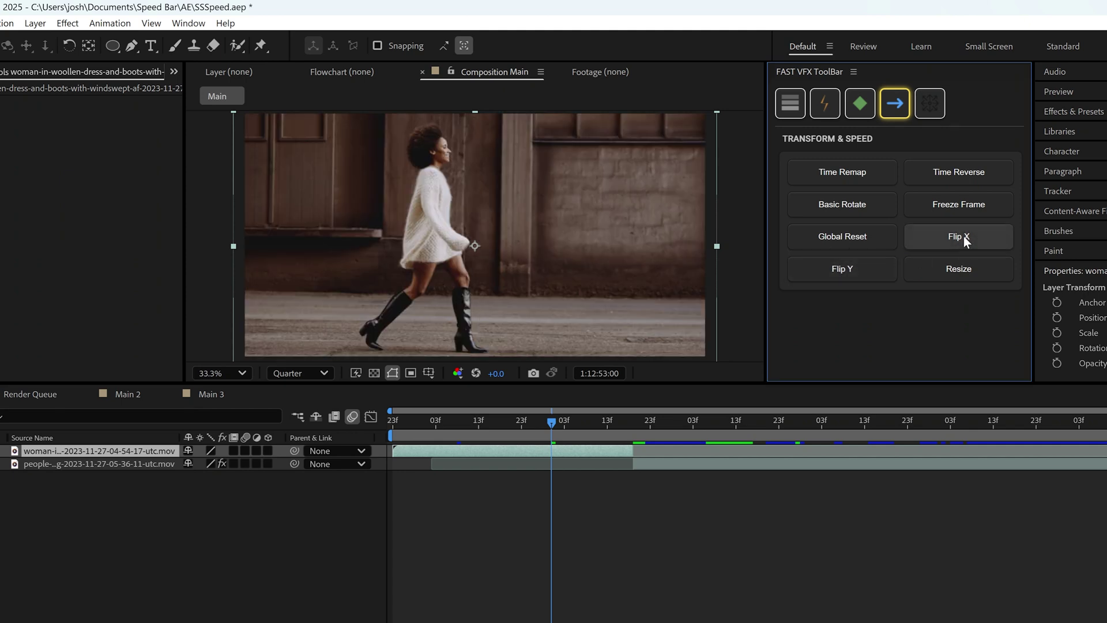
click(964, 236)
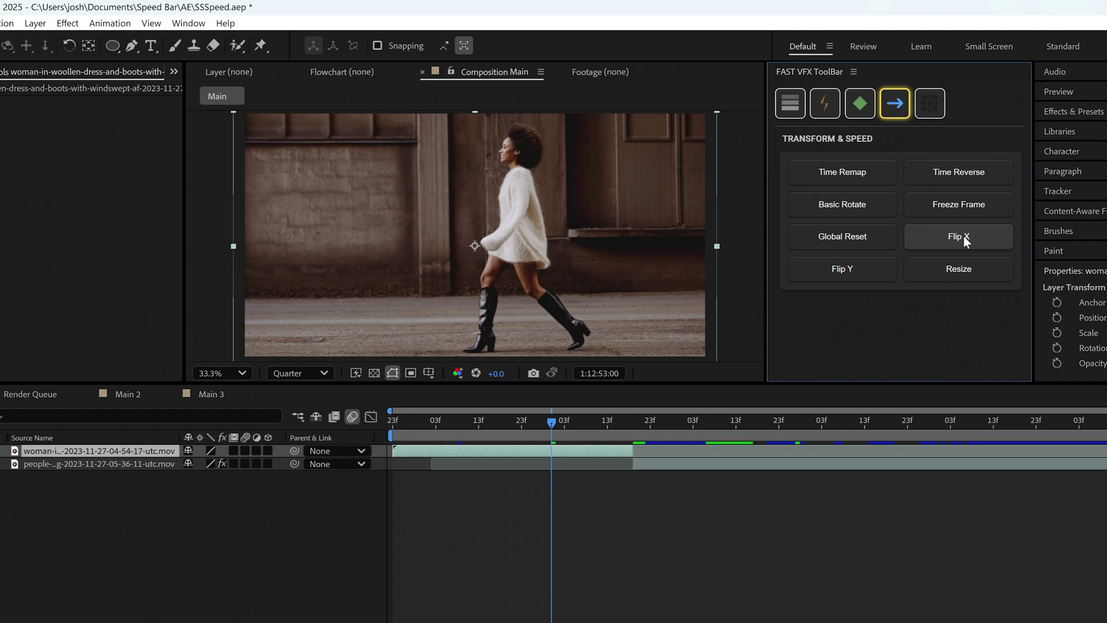
Toggle Time Reverse on and off for the woman clip, then undo a Freeze Frame.
click(954, 175)
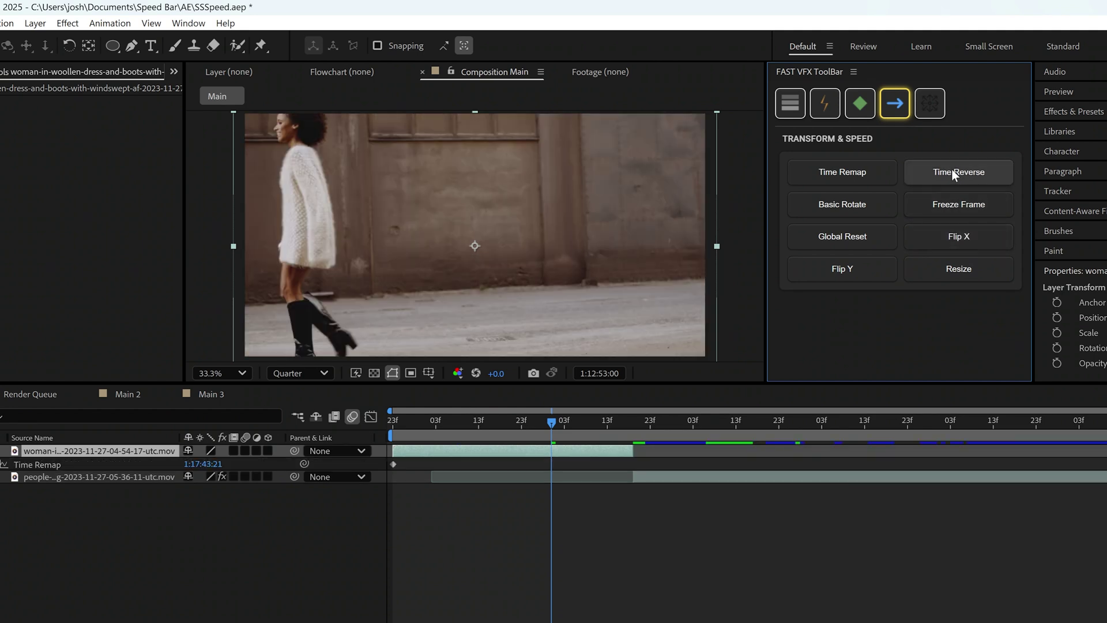
click(952, 169)
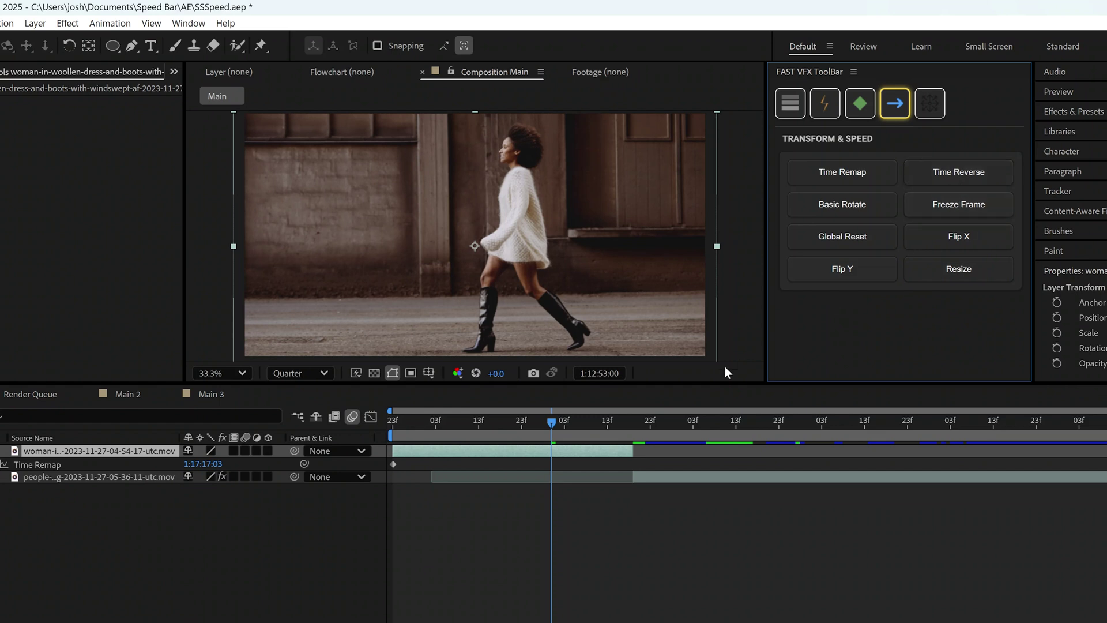
drag(570, 416, 594, 420)
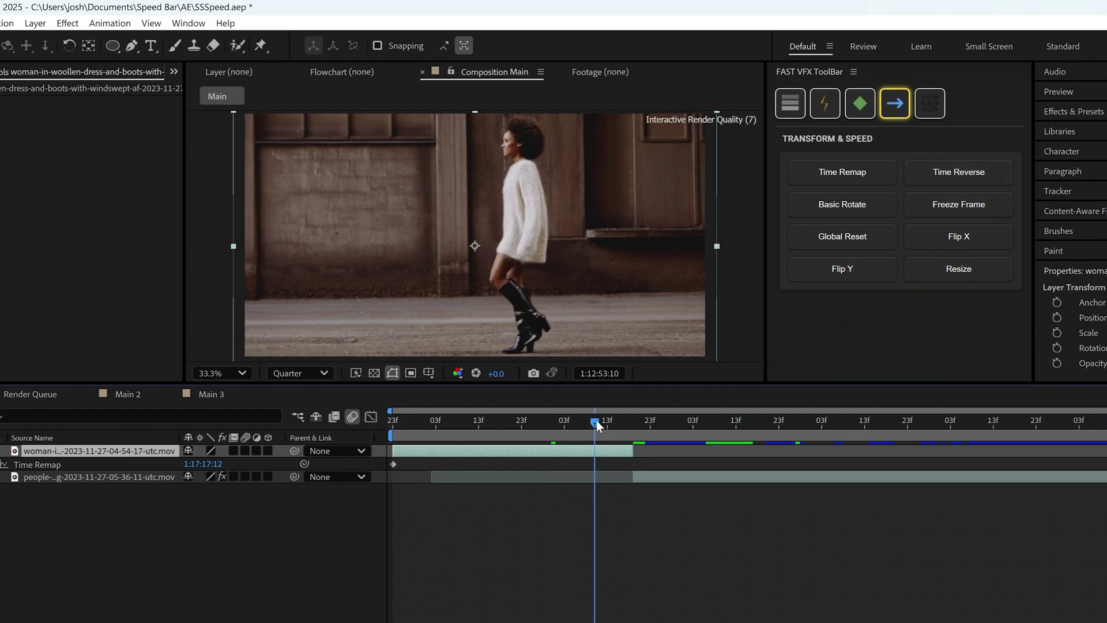
click(969, 204)
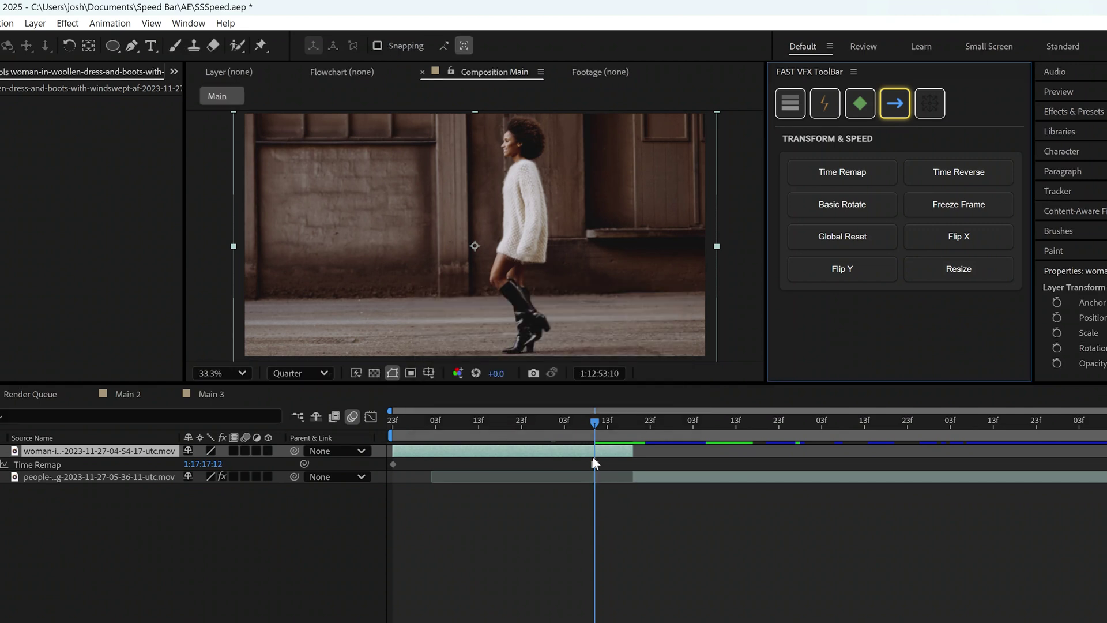
key(ctrl+z)
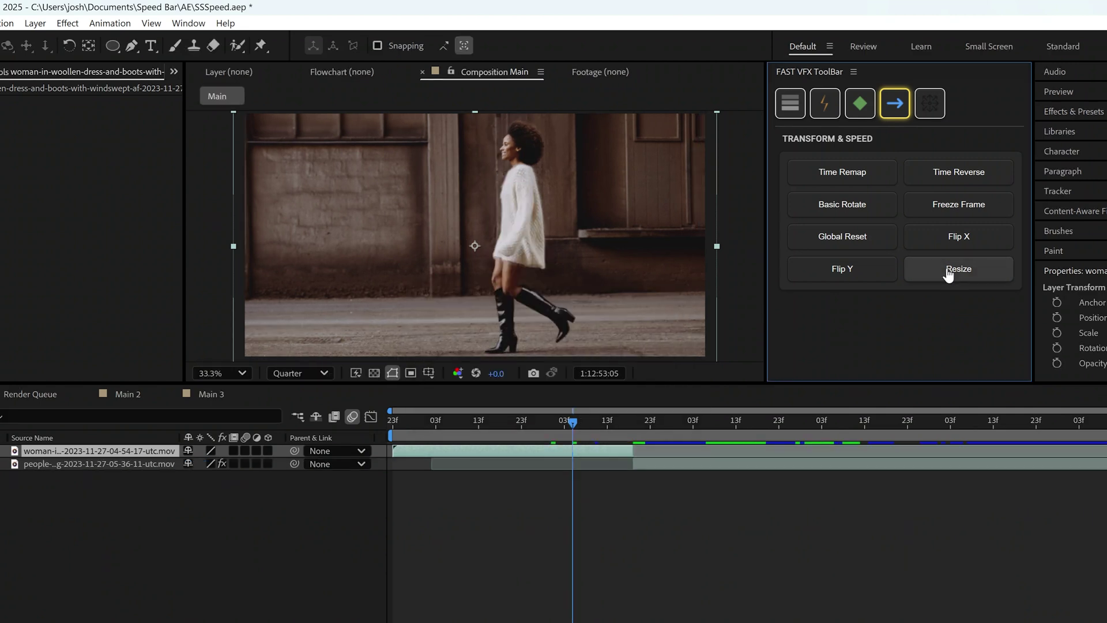
Try the 1:1, 1:2 and 1:4 Resize options on the woman clip and apply.
click(948, 274)
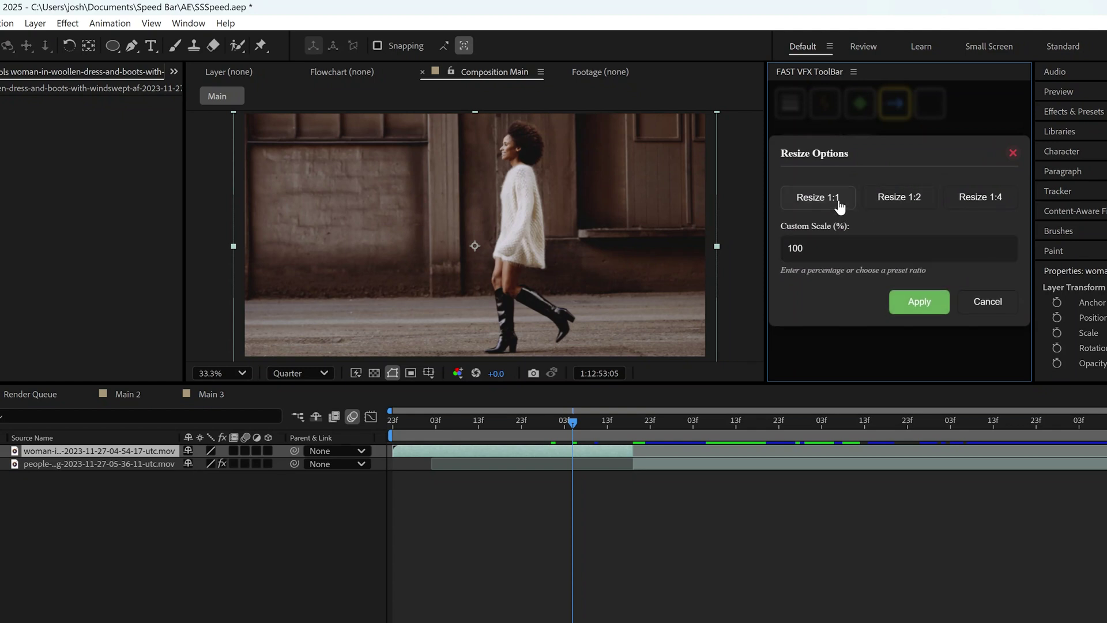
click(840, 199)
click(895, 197)
click(979, 198)
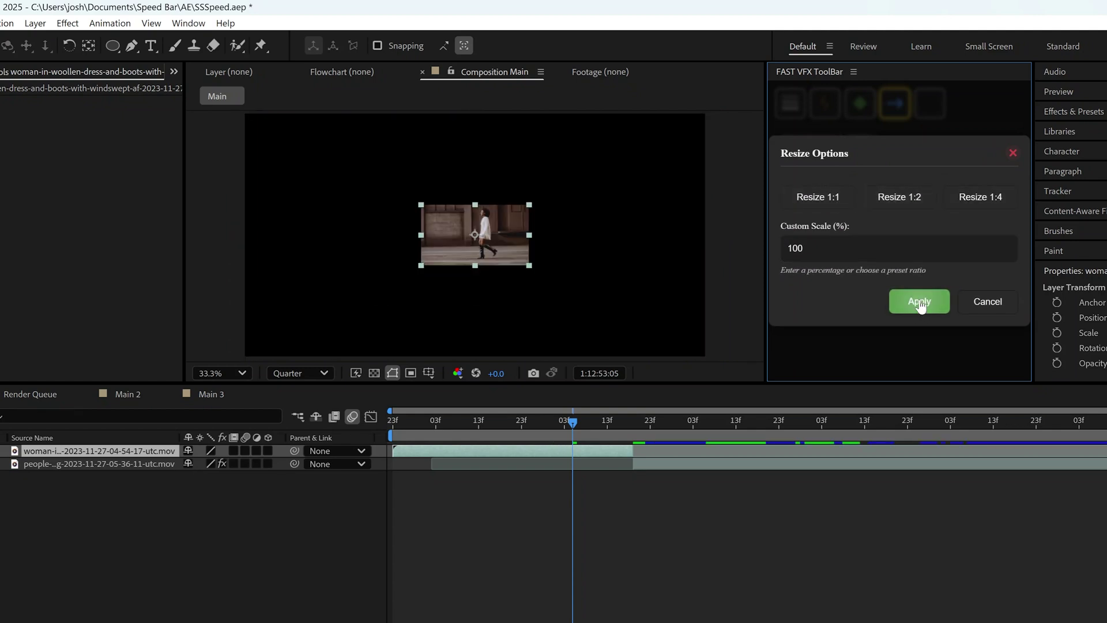
click(817, 197)
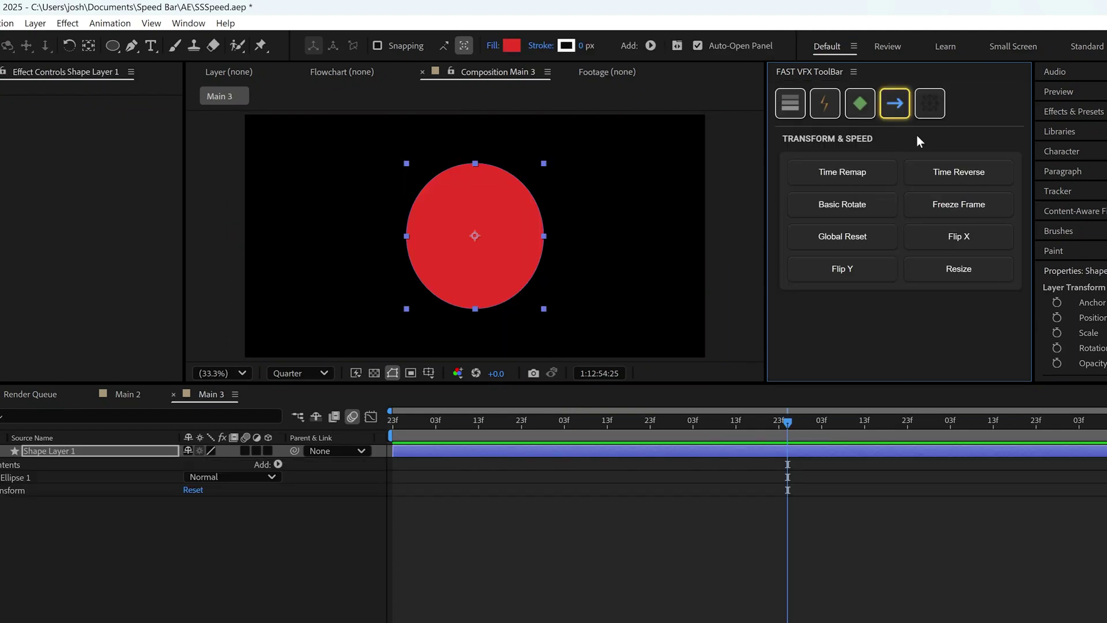
With Anchor Point Mover, move the circle's anchor right, left, top-left, bottom, then back to centre.
click(930, 109)
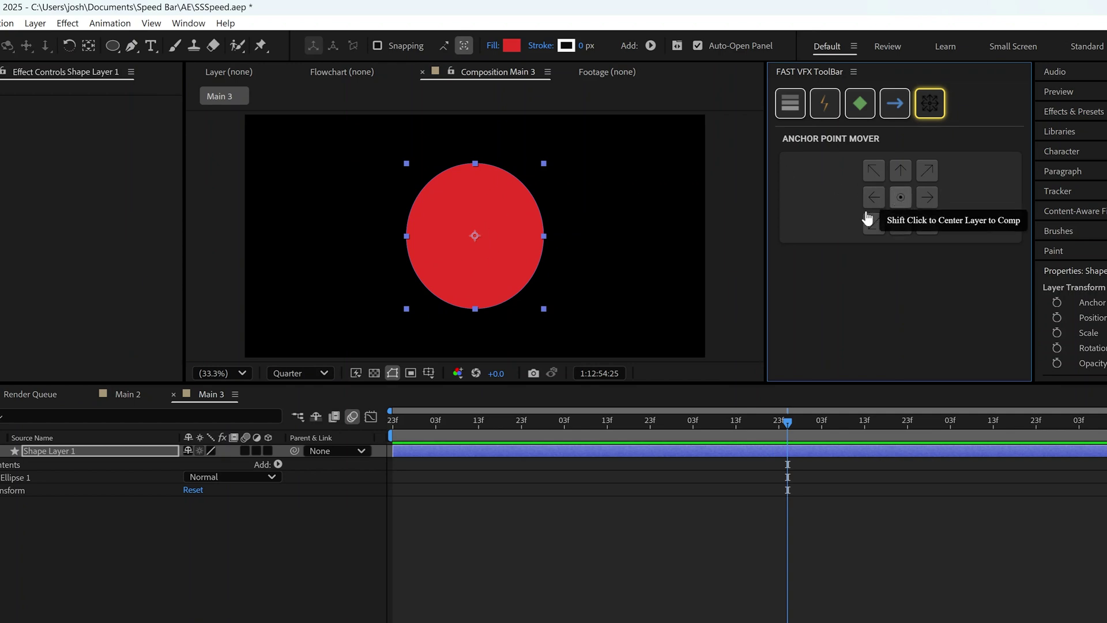
key(Return)
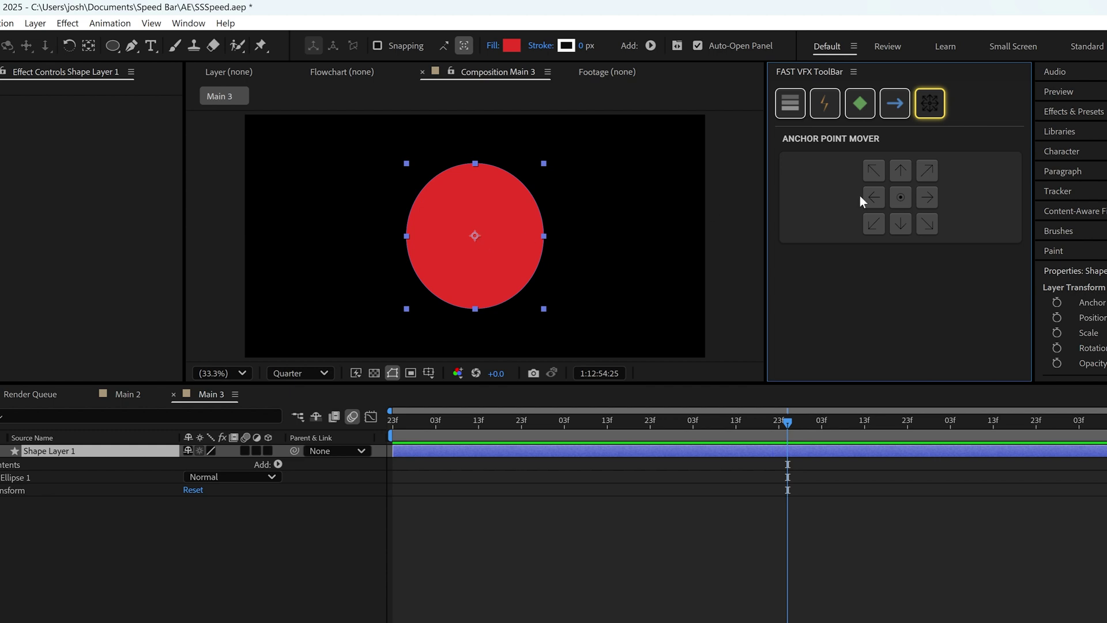
click(935, 201)
click(875, 197)
click(874, 170)
click(905, 222)
click(901, 197)
drag(500, 252, 667, 344)
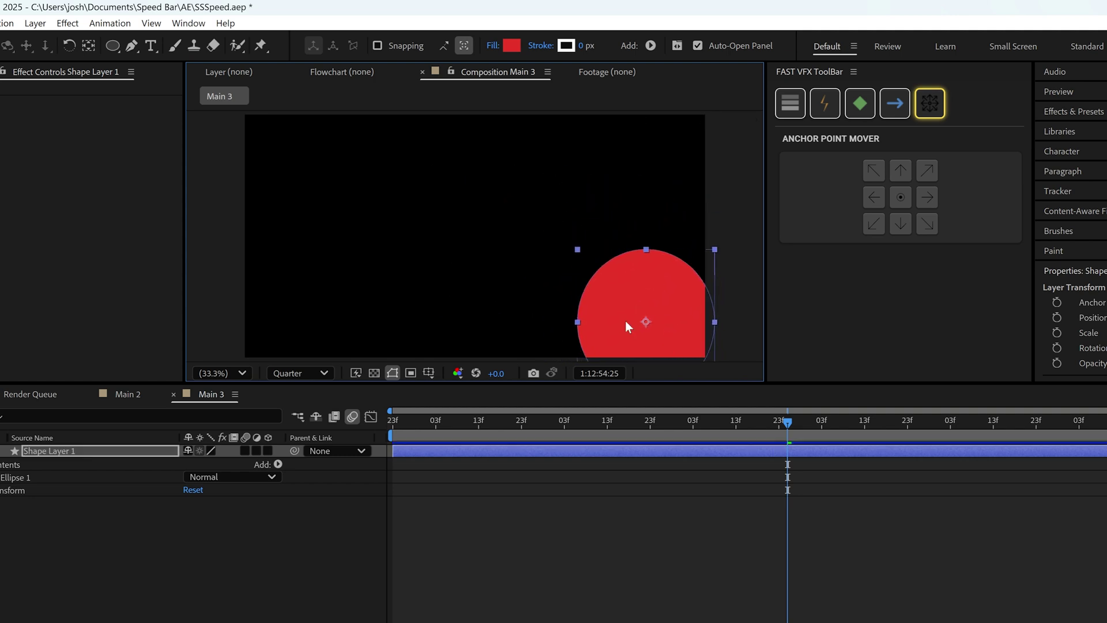
shift+click(901, 197)
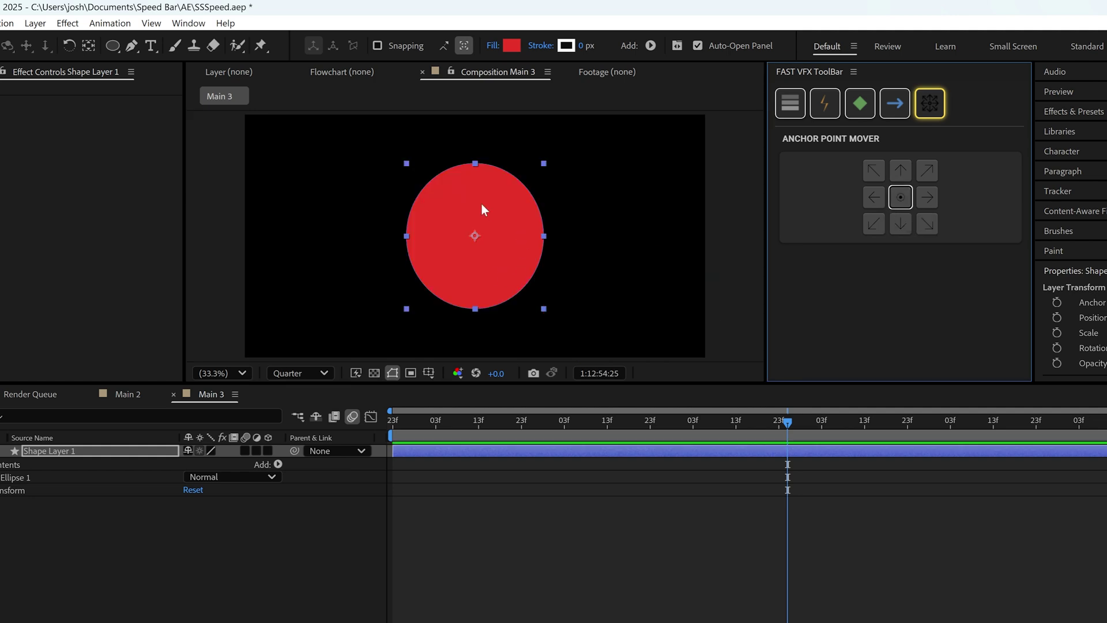